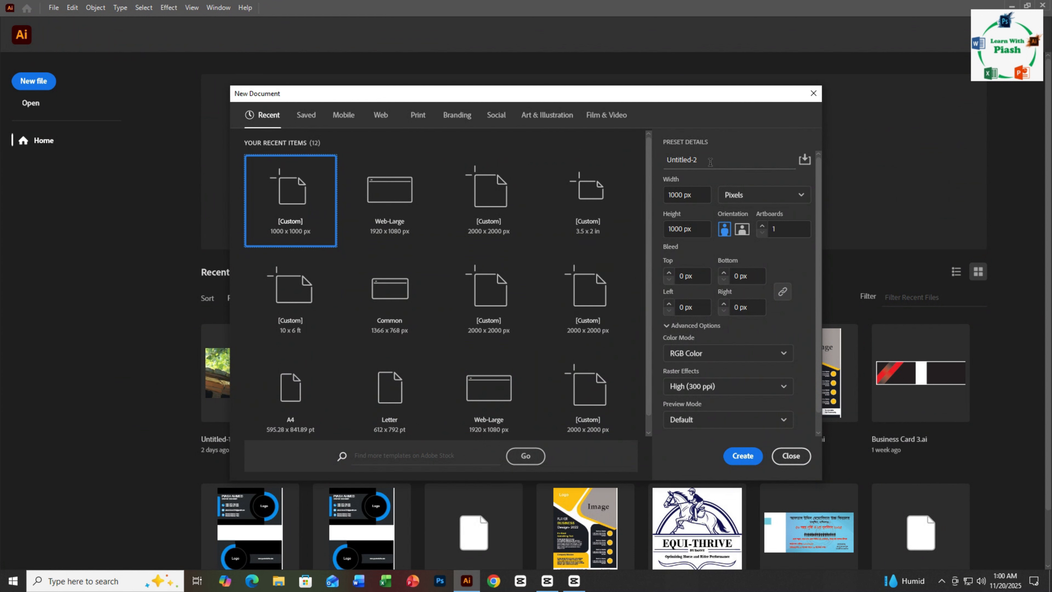
- Create a new document named Flower, 1000 x 1000 px, with RGB color mode and High (300 ppi) raster effects
{"action": "left_click_drag", "start_coordinate": [709, 161], "coordinate": [662, 151]}
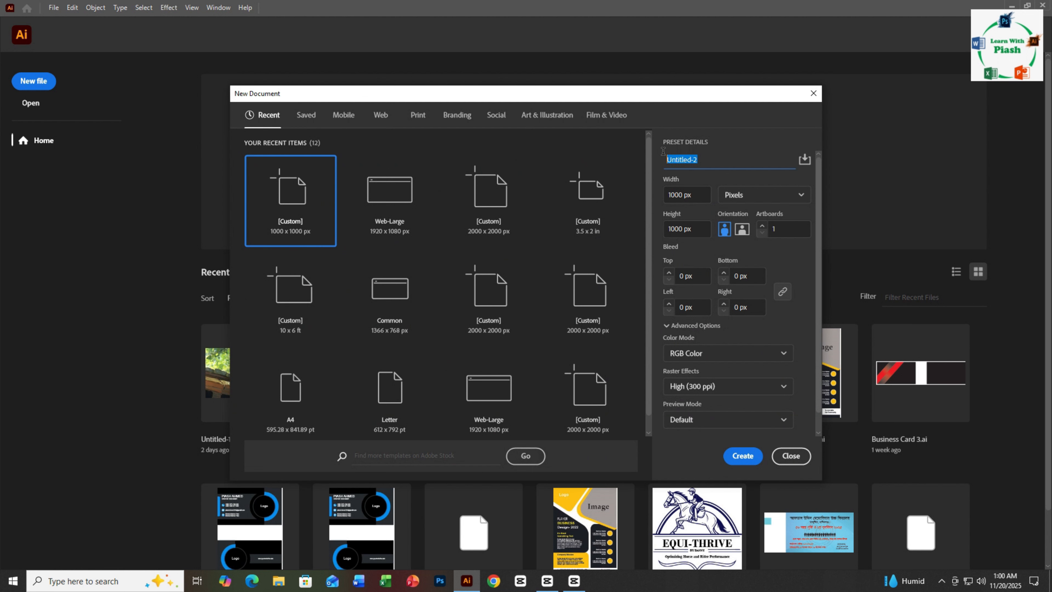
{"action": "type", "text": "Flower"}
{"action": "left_click_drag", "start_coordinate": [695, 195], "coordinate": [671, 193]}
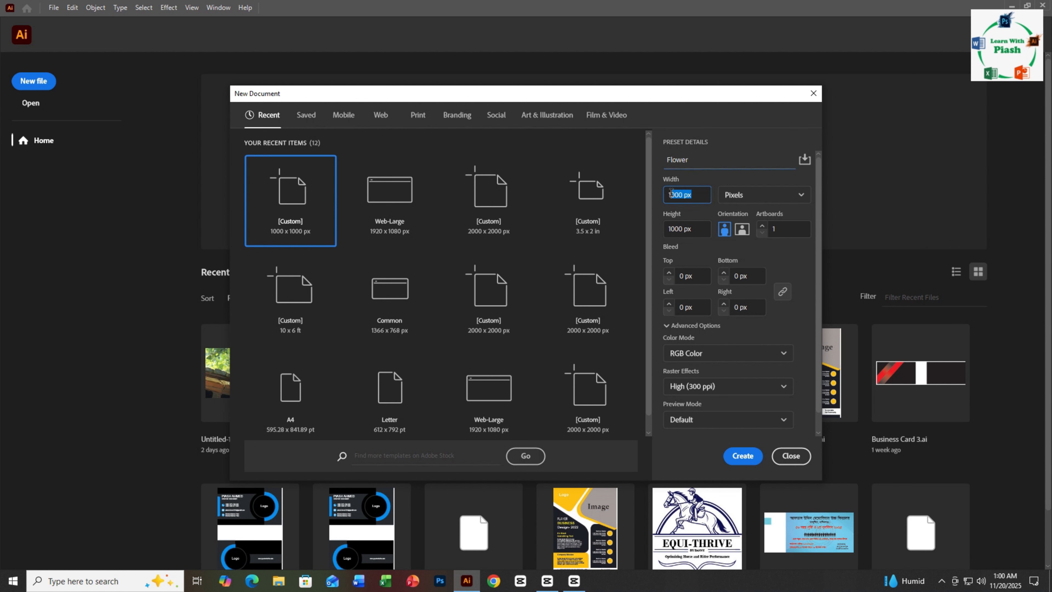
{"action": "left_click_drag", "start_coordinate": [700, 232], "coordinate": [667, 229]}
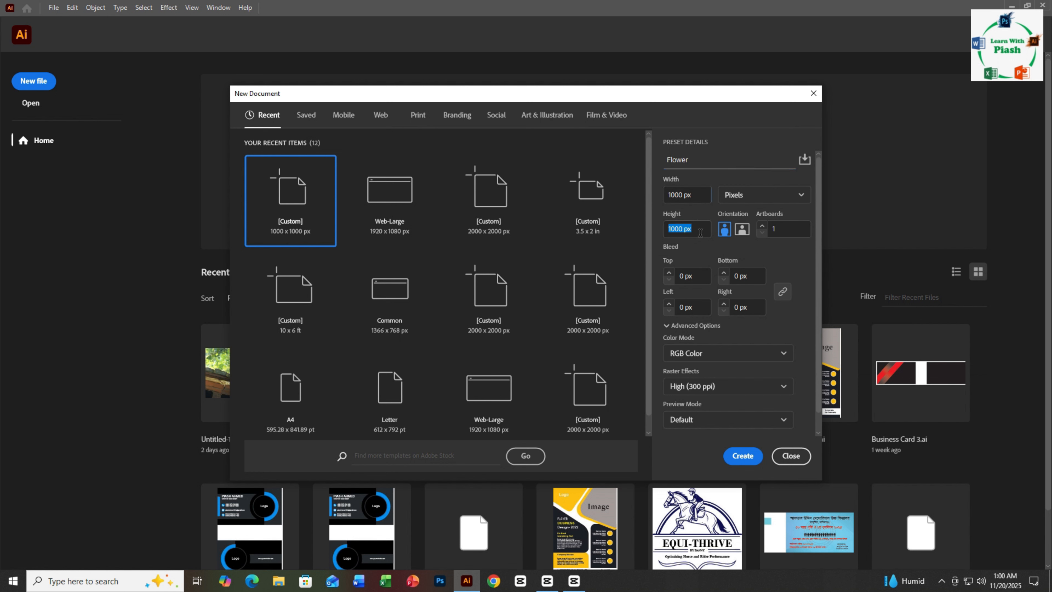
{"action": "left_click", "coordinate": [696, 192]}
{"action": "left_click", "coordinate": [709, 359]}
{"action": "left_click", "coordinate": [709, 359]}
{"action": "left_click", "coordinate": [730, 388]}
{"action": "left_click", "coordinate": [731, 389]}
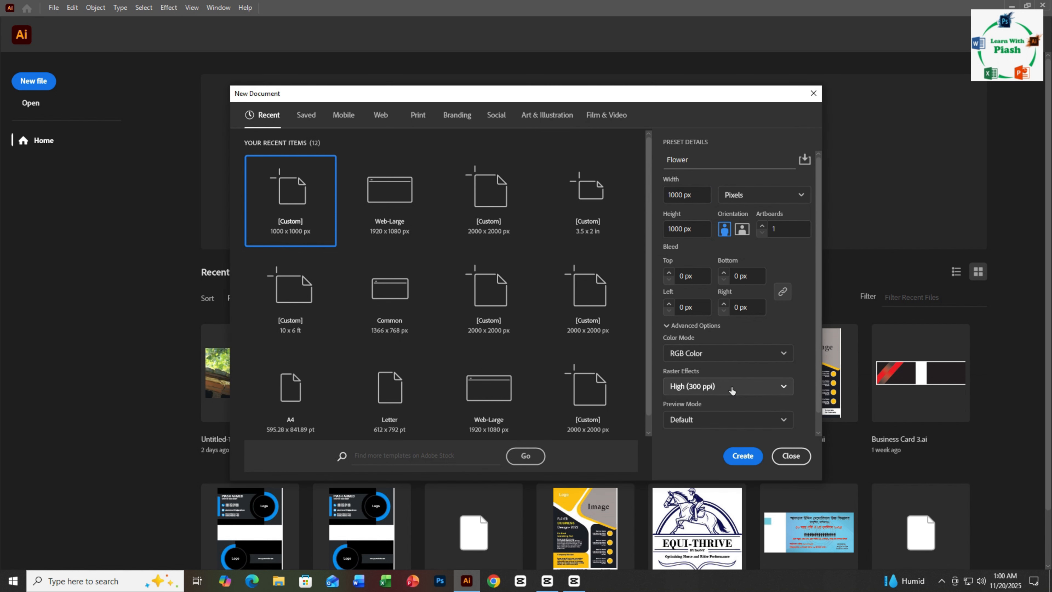
{"action": "left_click", "coordinate": [741, 458]}
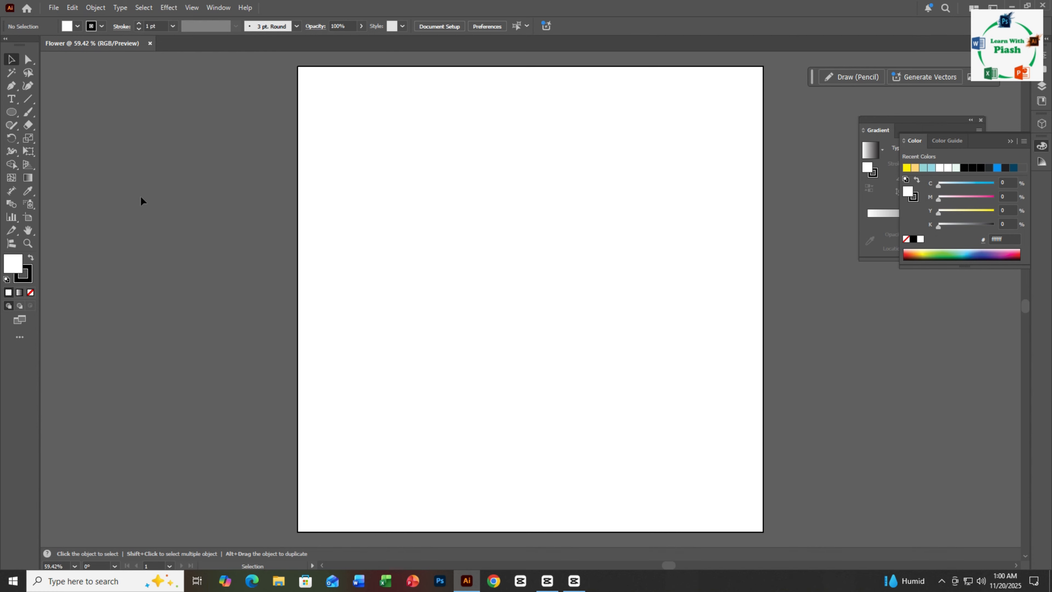
- Create a star on the artboard with Radius 1 of 100 px, Radius 2 of 50 px and 30 points
{"action": "right_click", "coordinate": [12, 112]}
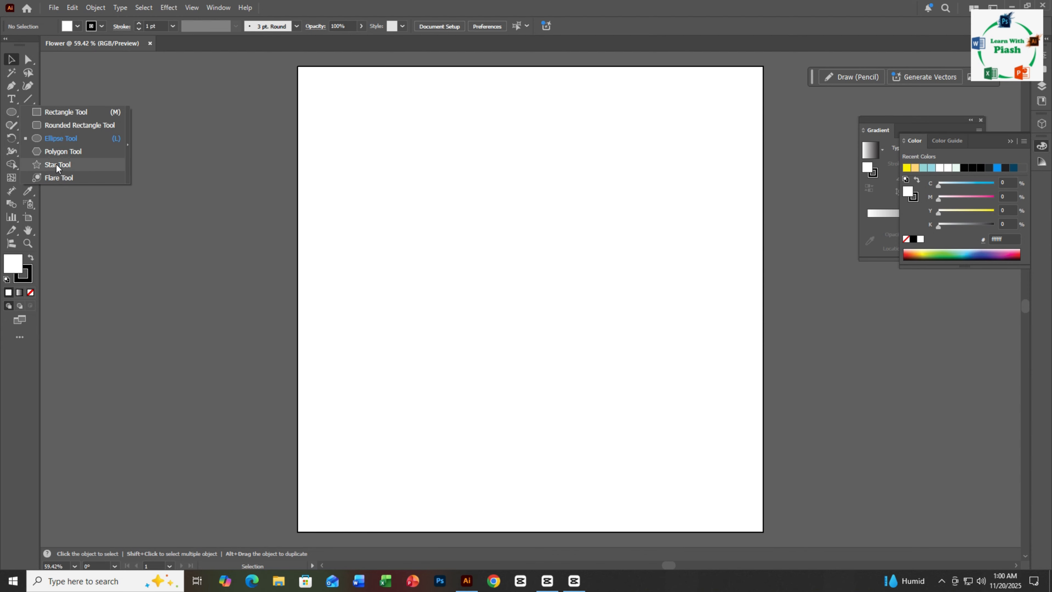
{"action": "left_click", "coordinate": [56, 165]}
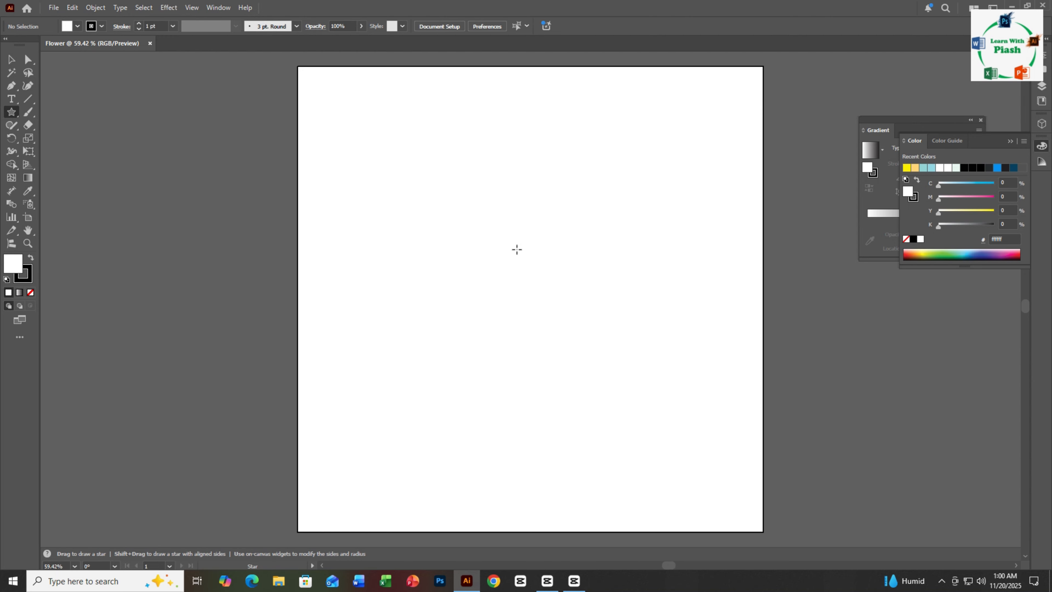
{"action": "left_click", "coordinate": [517, 249]}
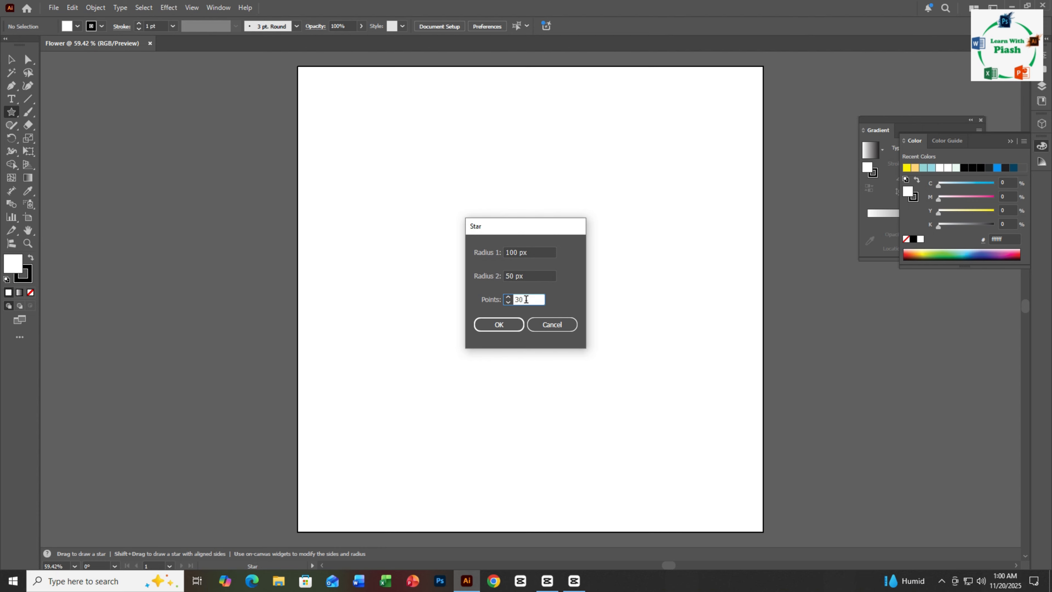
{"action": "type", "text": "5"}
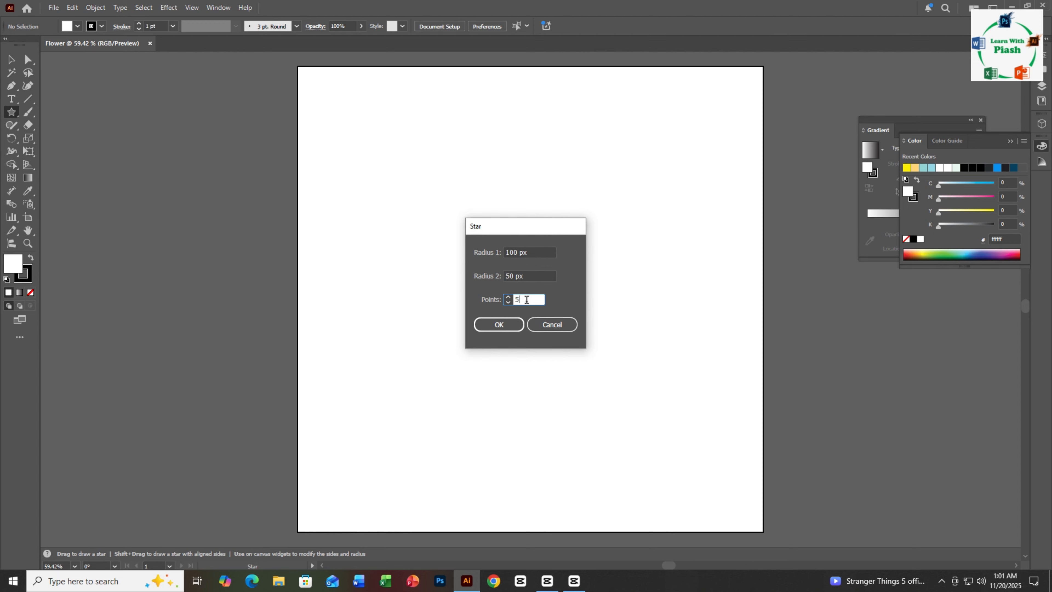
{"action": "left_click_drag", "start_coordinate": [522, 300], "coordinate": [512, 302]}
{"action": "type", "text": "30"}
{"action": "left_click", "coordinate": [498, 325]}
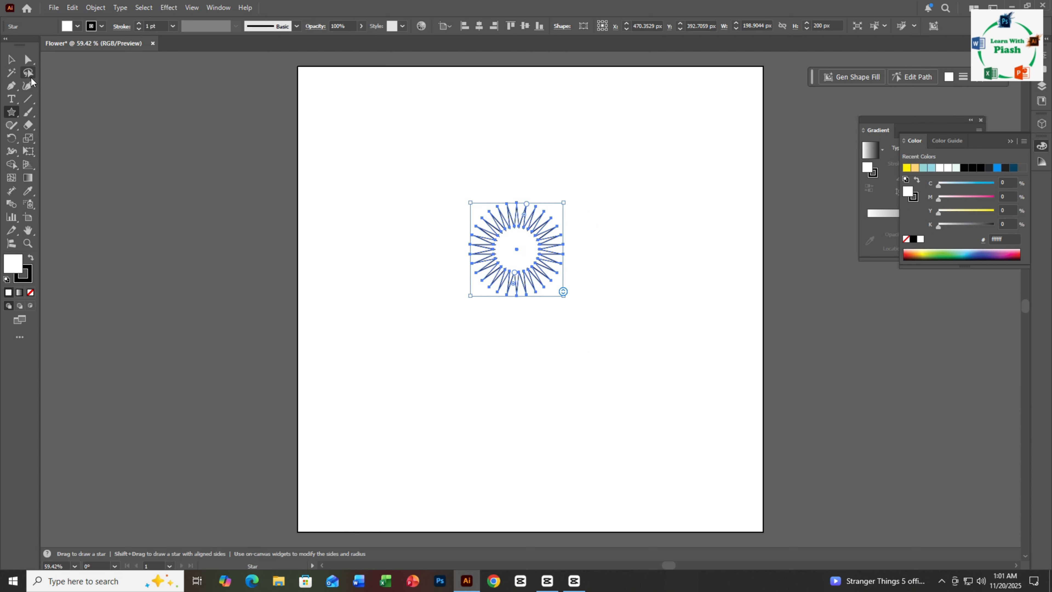
- Fill the star with the recent bright yellow and remove its stroke
{"action": "left_click", "coordinate": [10, 59]}
{"action": "left_click", "coordinate": [78, 27]}
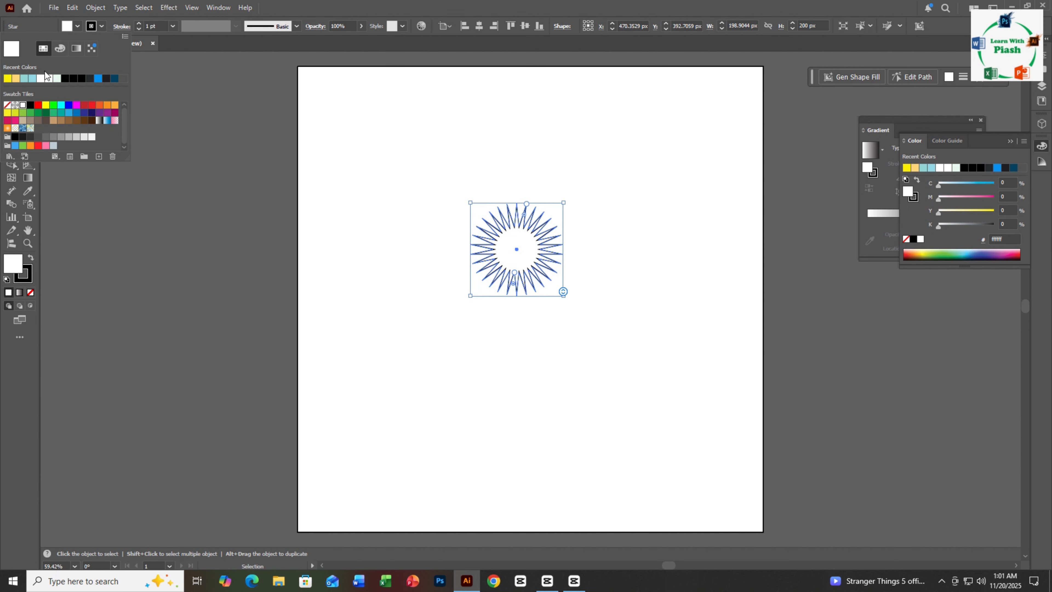
{"action": "left_click", "coordinate": [8, 78]}
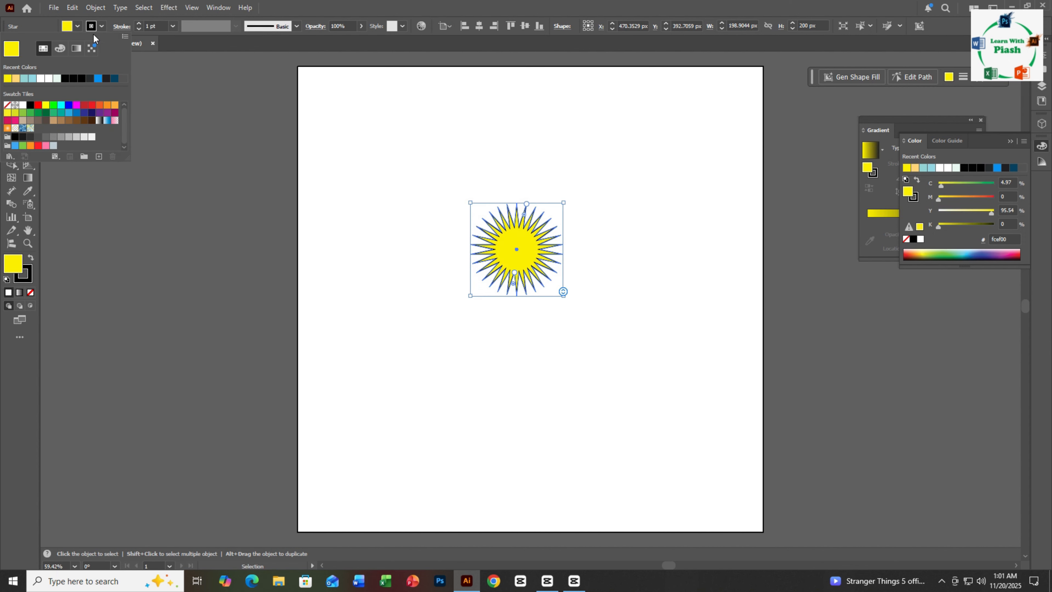
{"action": "left_click", "coordinate": [101, 28]}
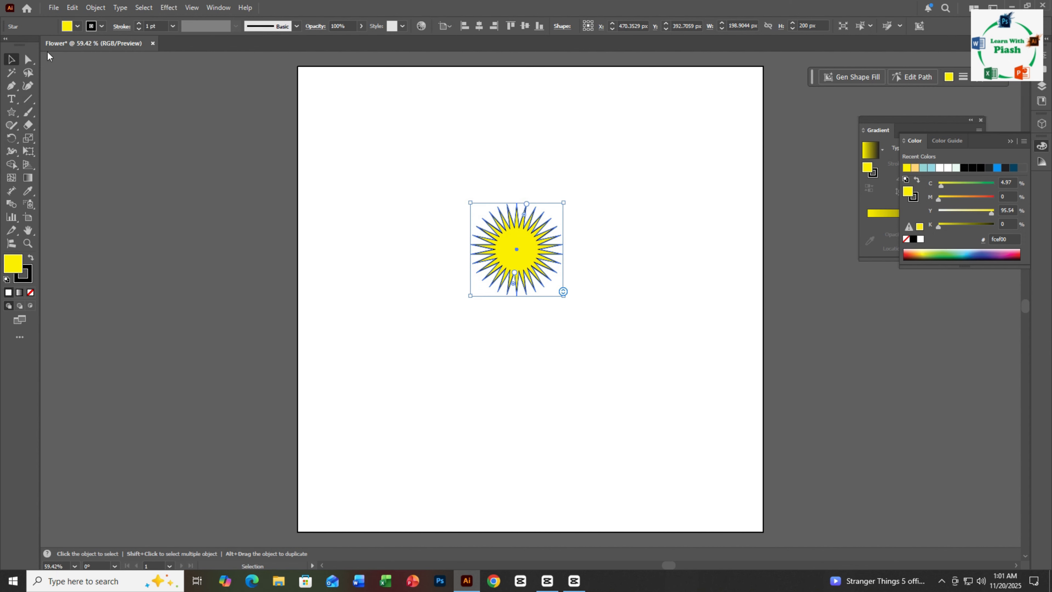
{"action": "left_click", "coordinate": [102, 26]}
{"action": "left_click", "coordinate": [8, 104]}
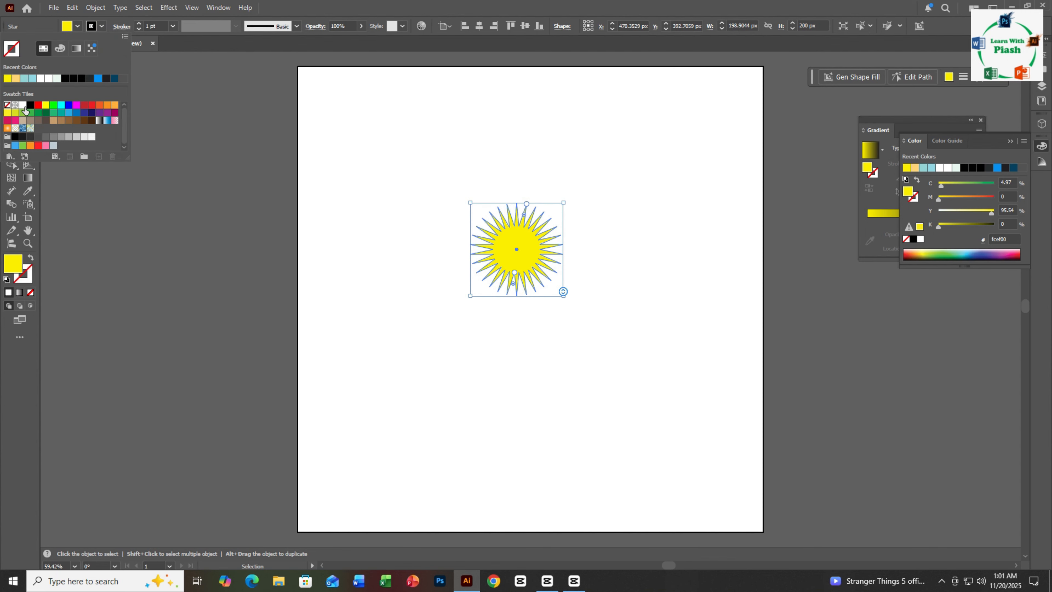
{"action": "left_click", "coordinate": [348, 296]}
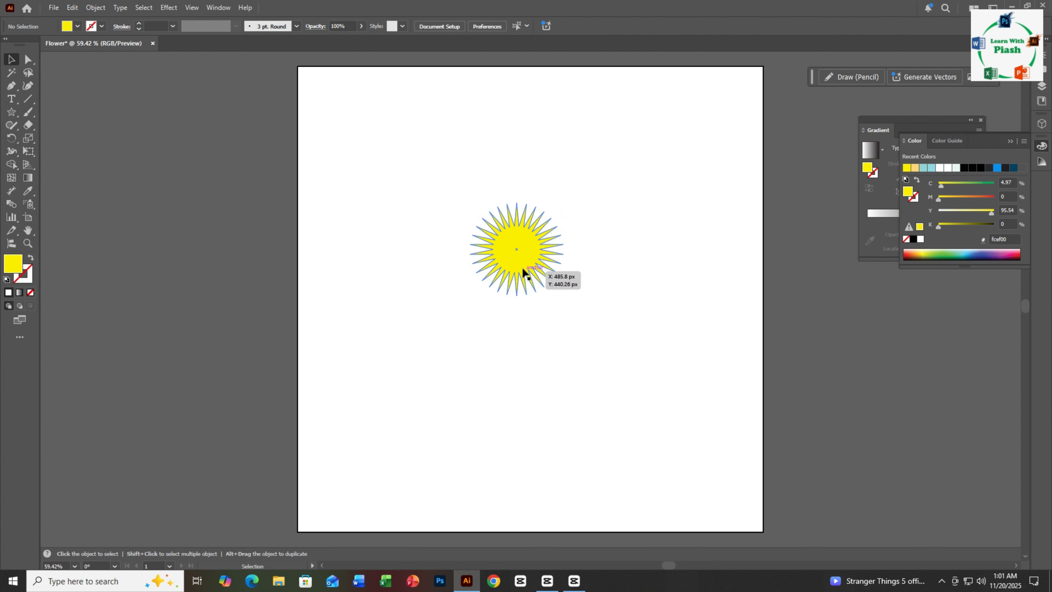
- Enlarge the star to about 527 px wide and center it horizontally and vertically on the artboard
{"action": "left_click", "coordinate": [510, 261]}
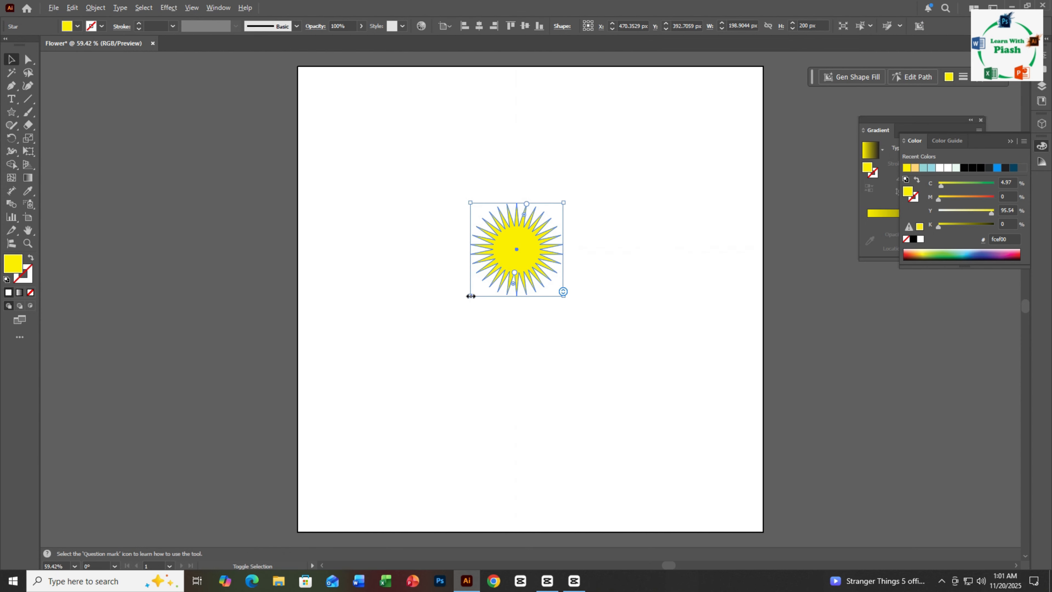
{"action": "left_click_drag", "start_coordinate": [471, 296], "coordinate": [395, 410]}
{"action": "left_click_drag", "start_coordinate": [511, 282], "coordinate": [517, 313]}
{"action": "left_click", "coordinate": [479, 25]}
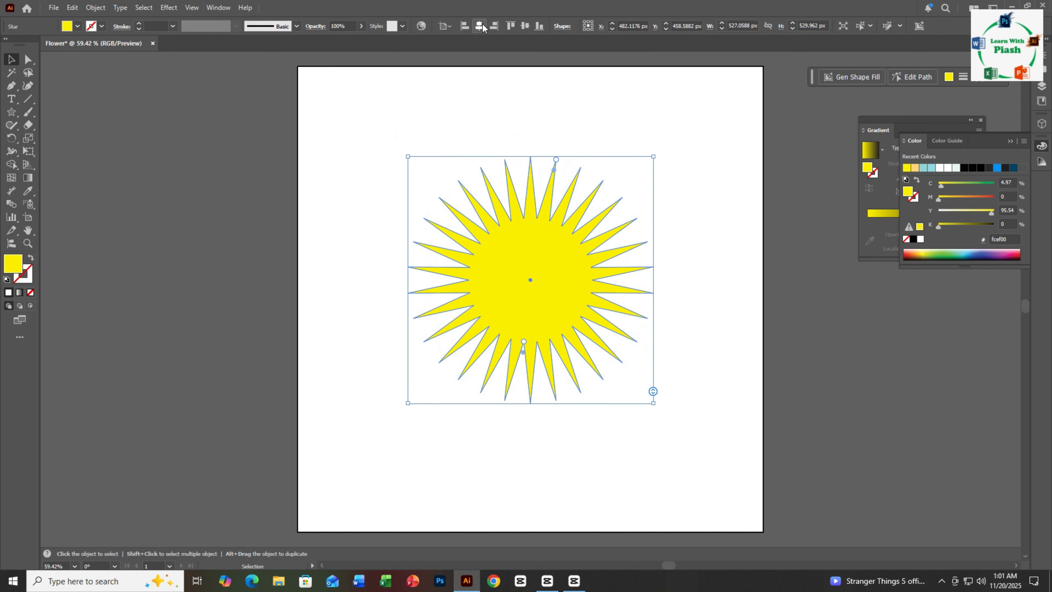
{"action": "left_click", "coordinate": [524, 26]}
{"action": "left_click", "coordinate": [447, 88]}
- Paste a copy of the star in front and shrink it to a tiny star at the same center
{"action": "left_click", "coordinate": [506, 308]}
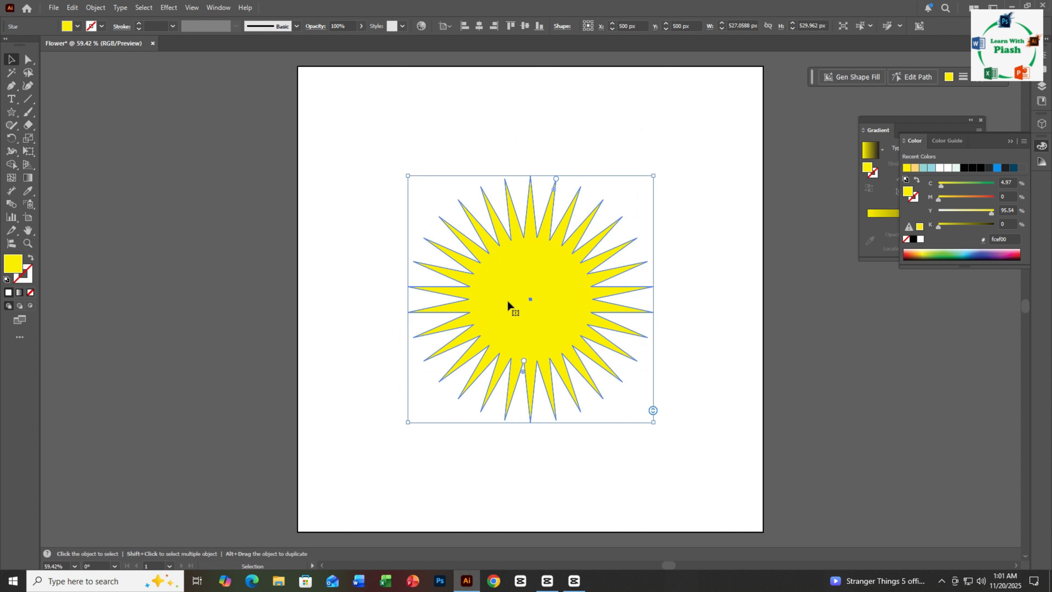
{"action": "key", "text": "ctrl+c"}
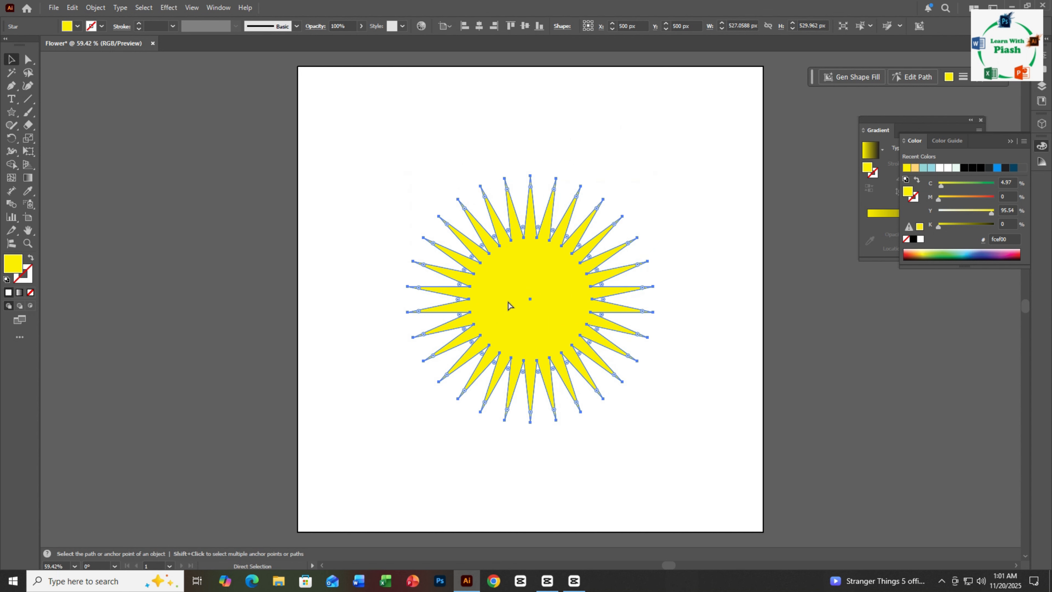
{"action": "key", "text": "ctrl+f"}
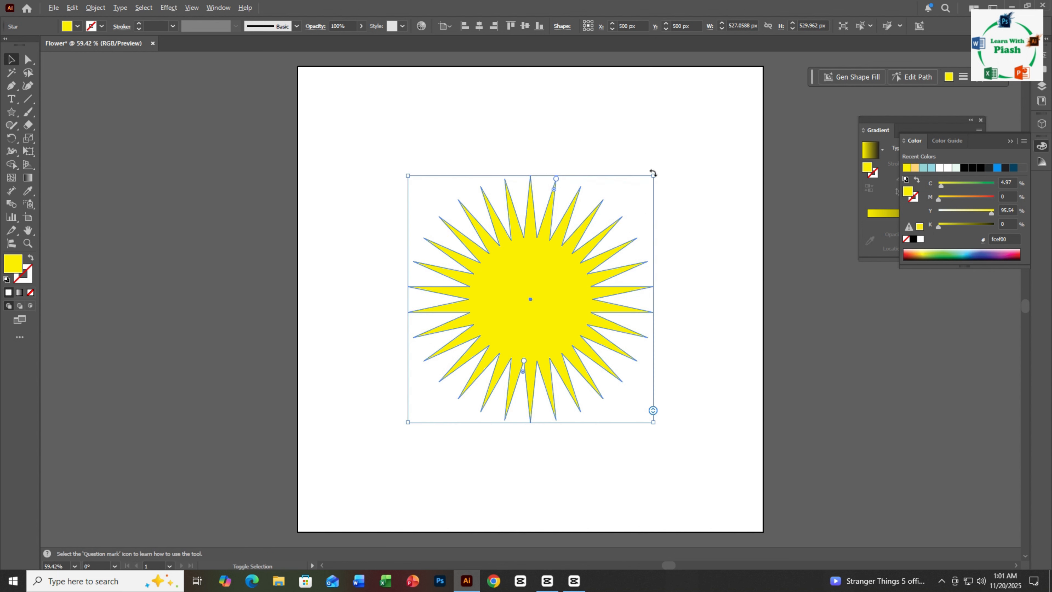
{"action": "left_click_drag", "start_coordinate": [653, 177], "coordinate": [536, 256]}
{"action": "left_click", "coordinate": [356, 172]}
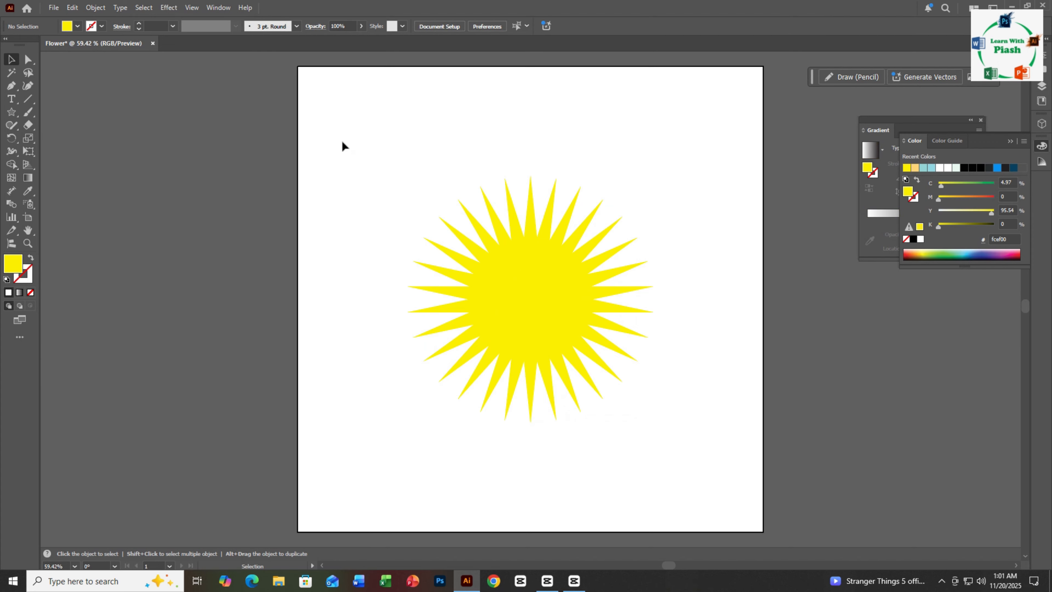
- Select both the large and the small star and make a blend from them
{"action": "left_click_drag", "start_coordinate": [342, 141], "coordinate": [722, 469]}
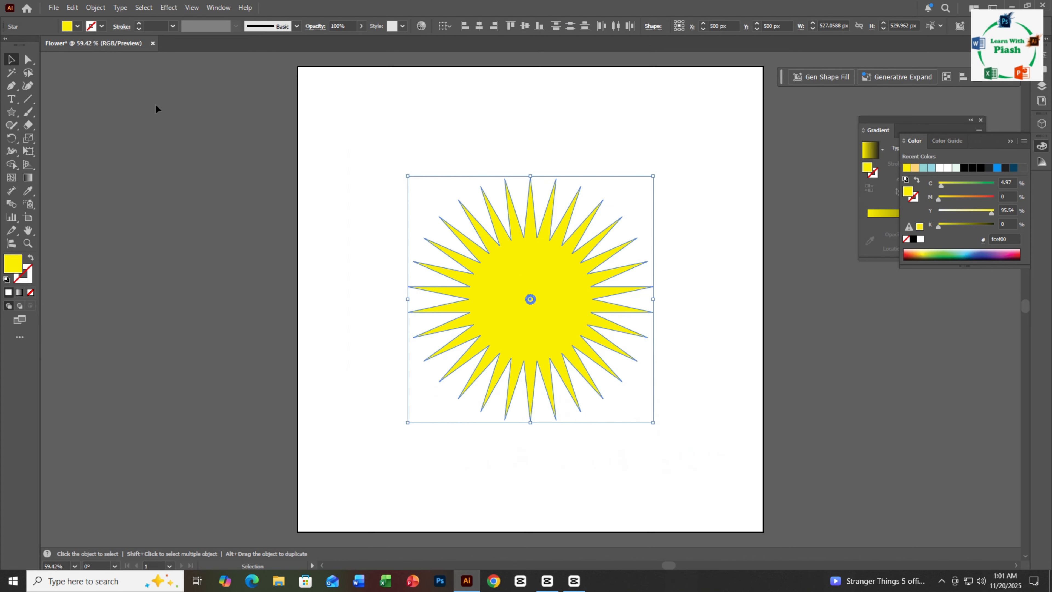
{"action": "left_click", "coordinate": [95, 8]}
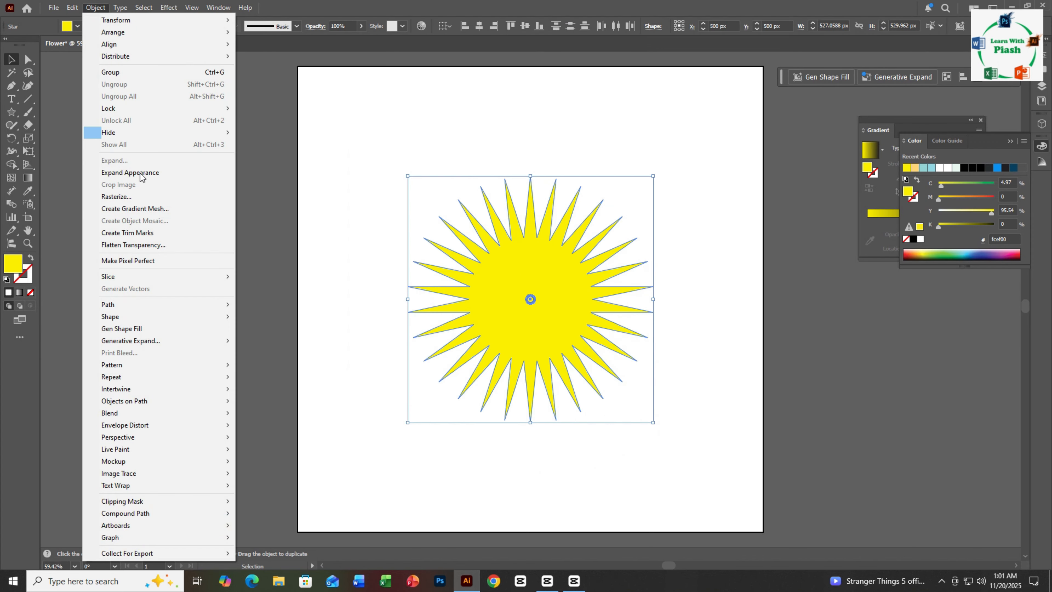
{"action": "mouse_move", "coordinate": [133, 411]}
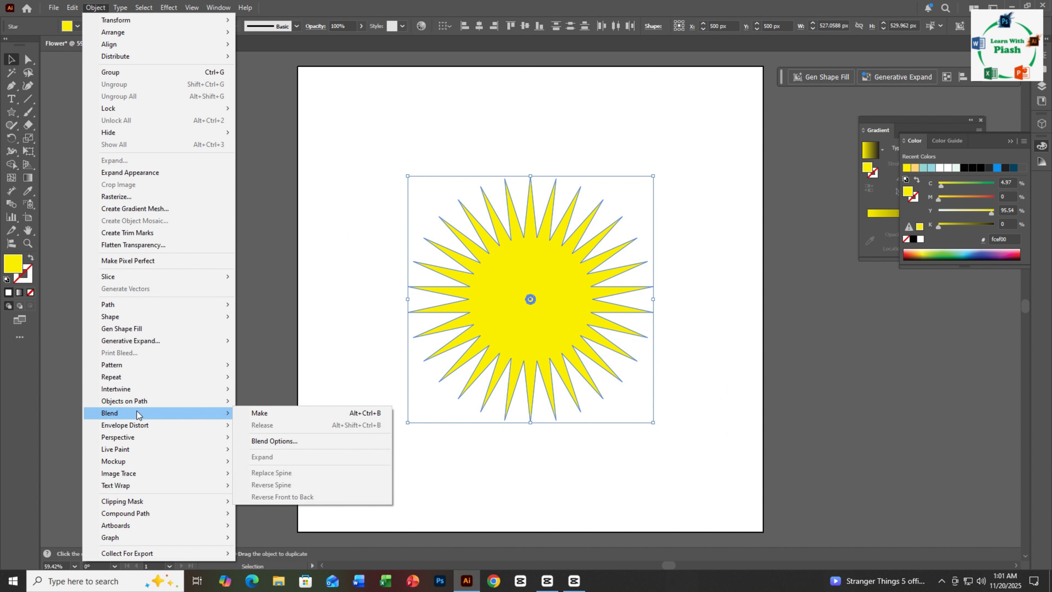
{"action": "left_click", "coordinate": [269, 413]}
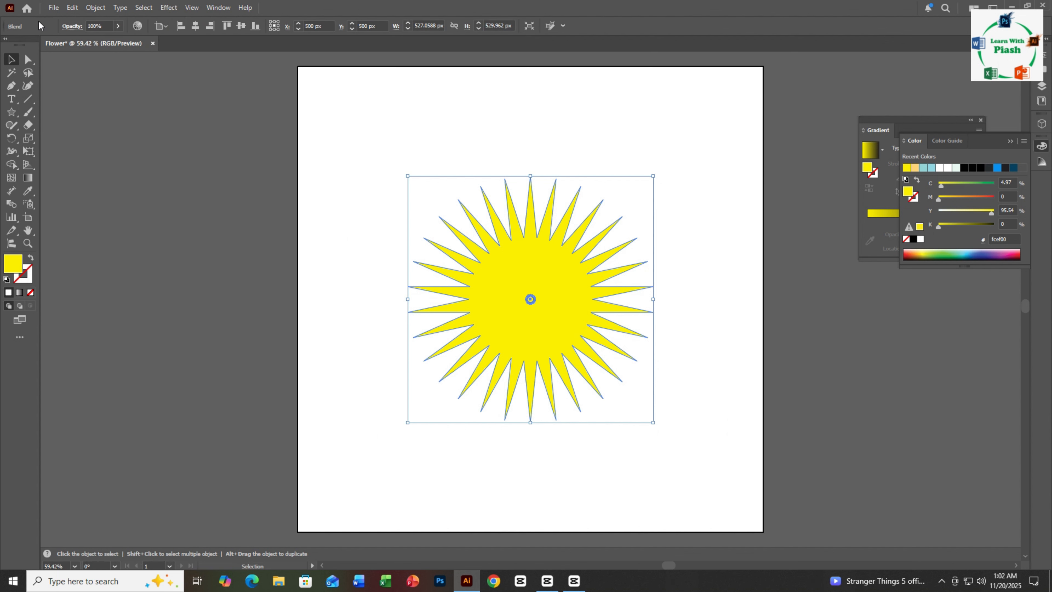
- Set the blend's spacing to Specified Steps with 80 steps
{"action": "left_click", "coordinate": [95, 8]}
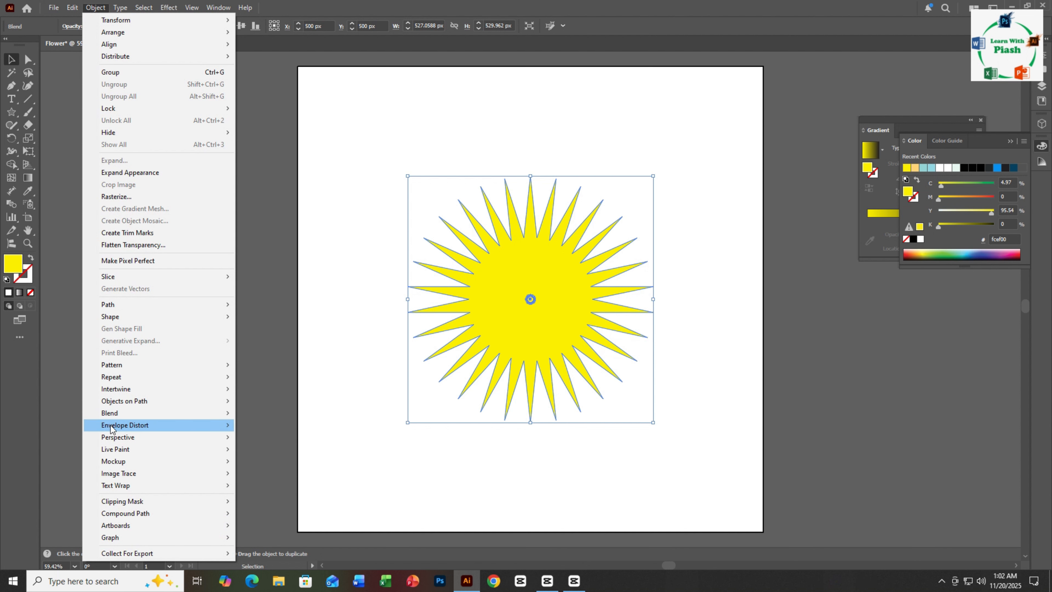
{"action": "mouse_move", "coordinate": [133, 413]}
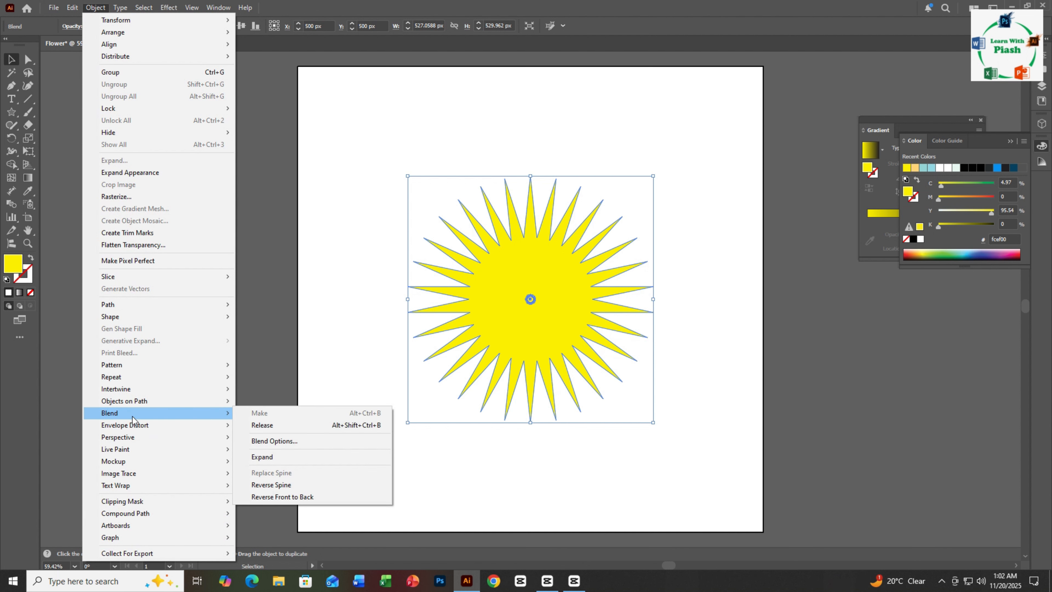
{"action": "left_click", "coordinate": [279, 447]}
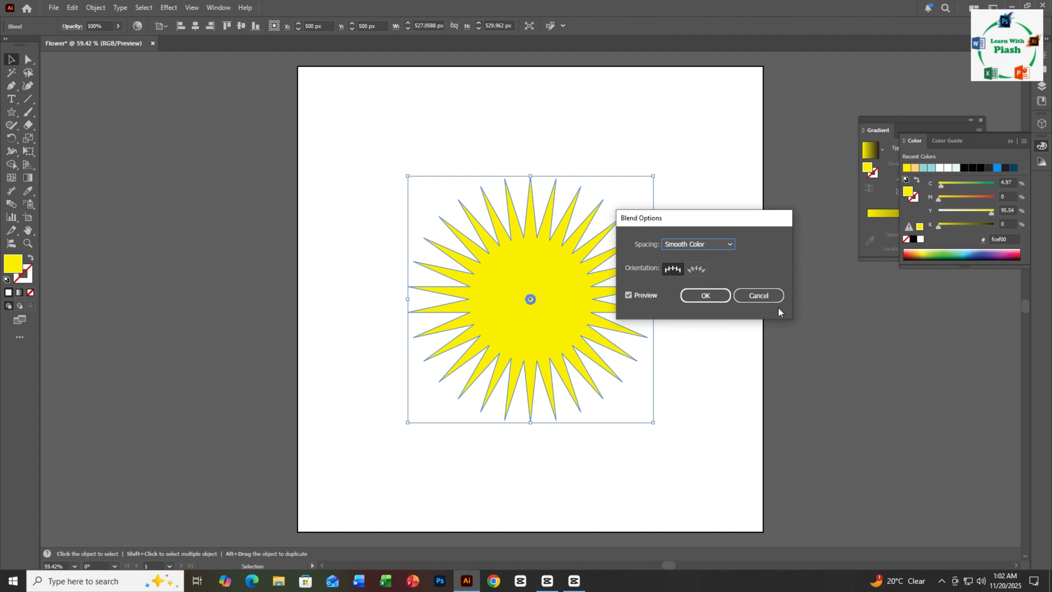
{"action": "left_click", "coordinate": [729, 244]}
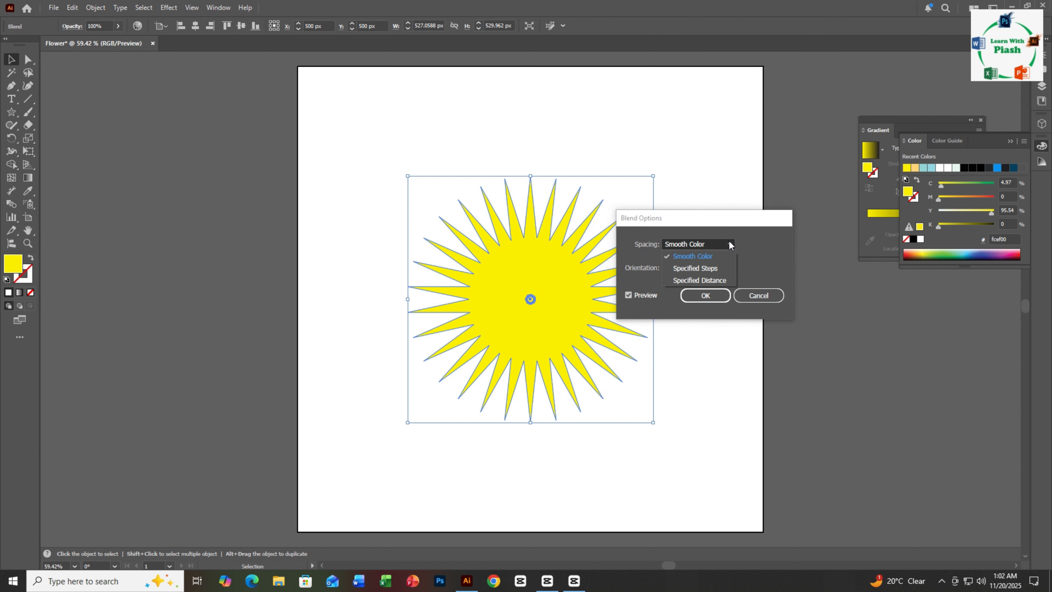
{"action": "left_click", "coordinate": [692, 269]}
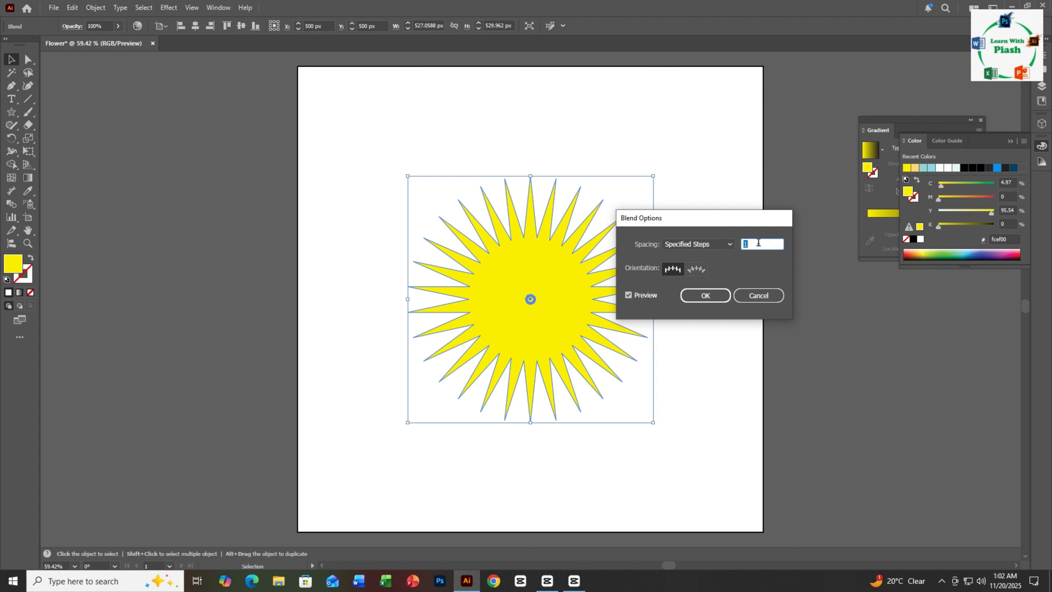
{"action": "type", "text": "80"}
{"action": "left_click", "coordinate": [629, 295]}
{"action": "left_click", "coordinate": [712, 300]}
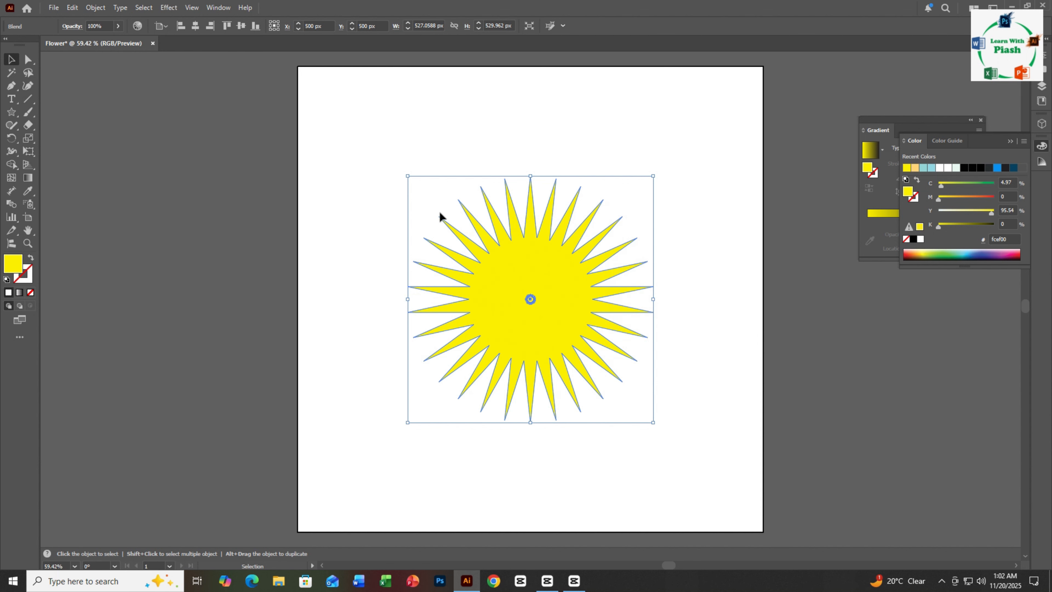
{"action": "left_click", "coordinate": [352, 155]}
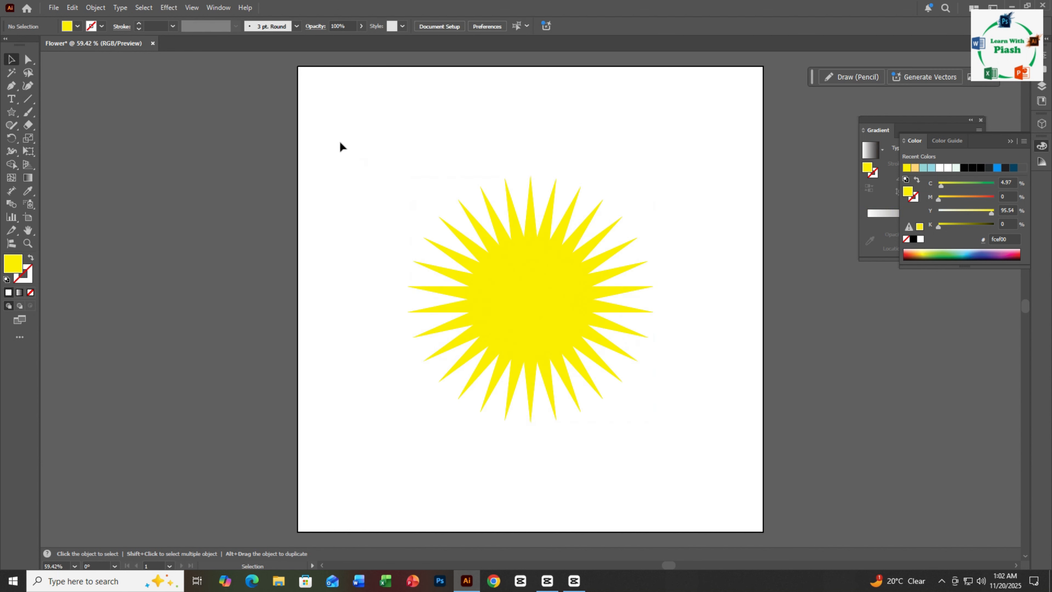
- Select the blended star and open the Tweak effect from the Distort & Transform effects
{"action": "left_click_drag", "start_coordinate": [340, 129], "coordinate": [704, 426]}
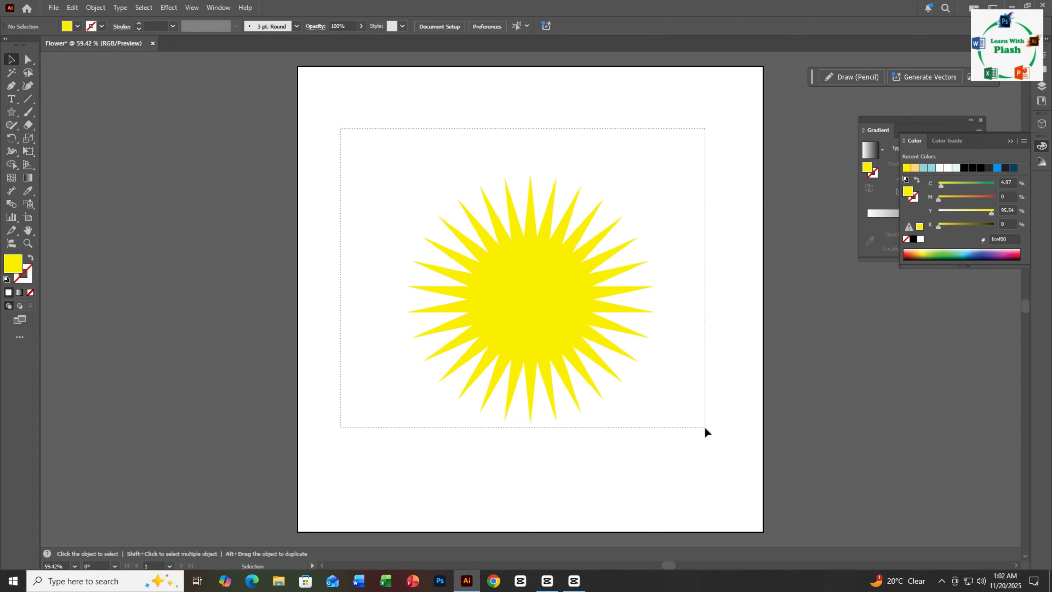
{"action": "left_click", "coordinate": [170, 8]}
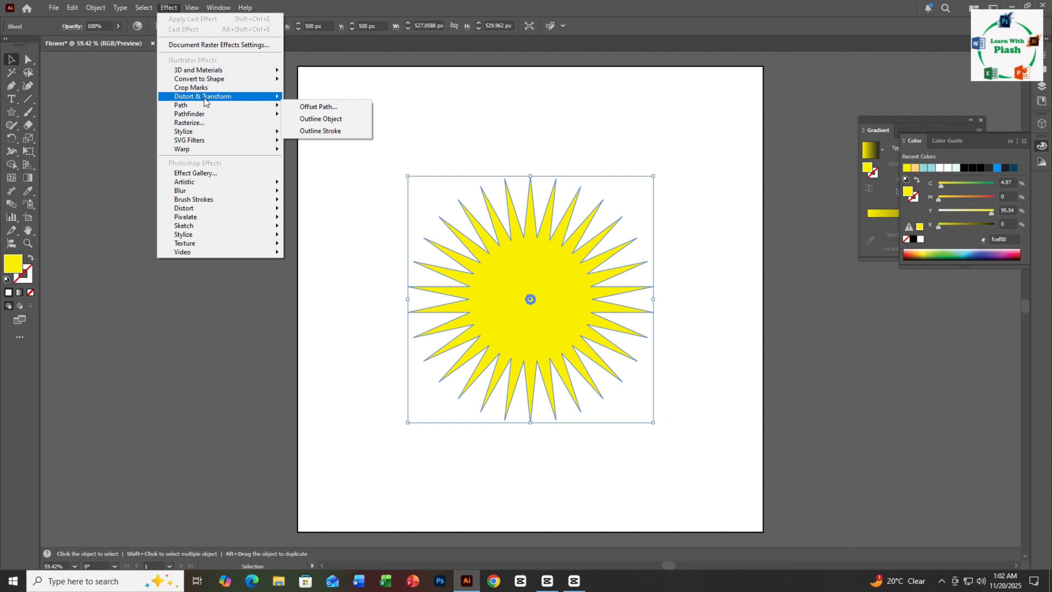
{"action": "mouse_move", "coordinate": [205, 98]}
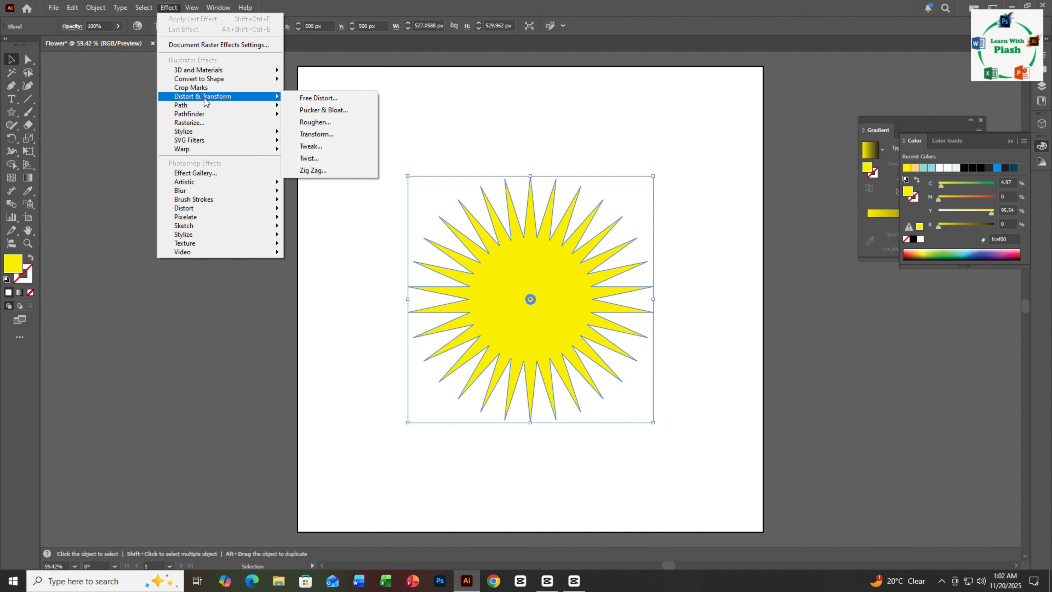
{"action": "left_click", "coordinate": [316, 147]}
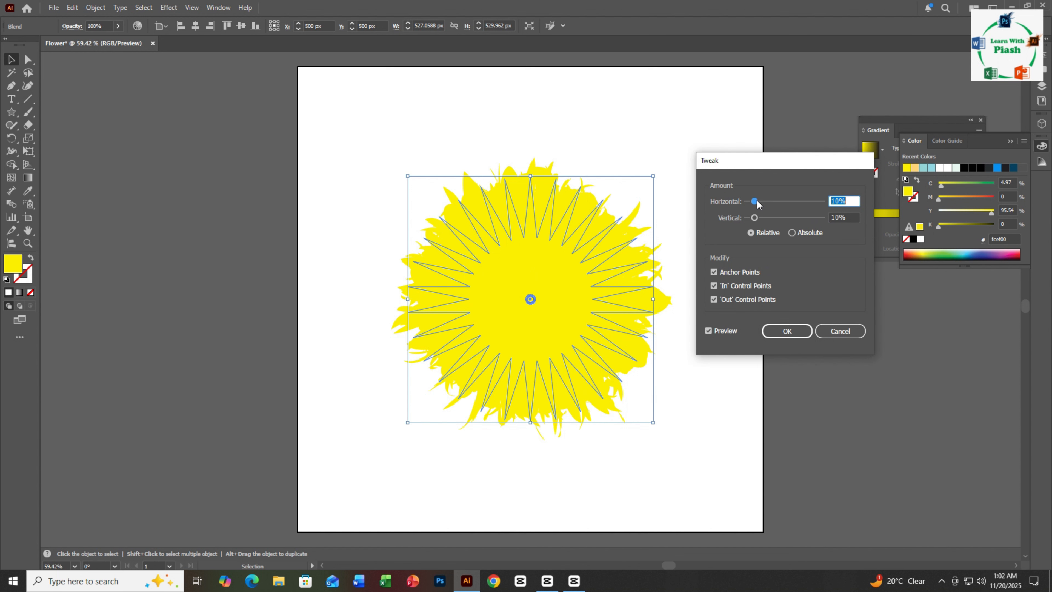
- Try uneven Tweak amounts on the blend, with the vertical at 34% and the horizontal lowered to 6%
{"action": "left_click_drag", "start_coordinate": [755, 202], "coordinate": [802, 224]}
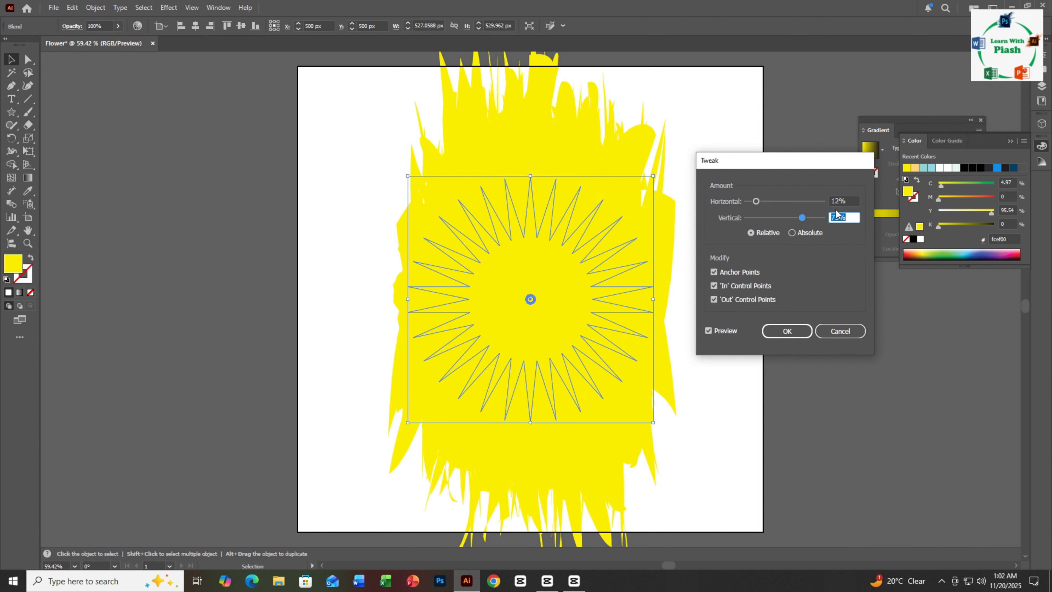
{"action": "left_click_drag", "start_coordinate": [802, 219], "coordinate": [773, 219]}
{"action": "left_click", "coordinate": [848, 201]}
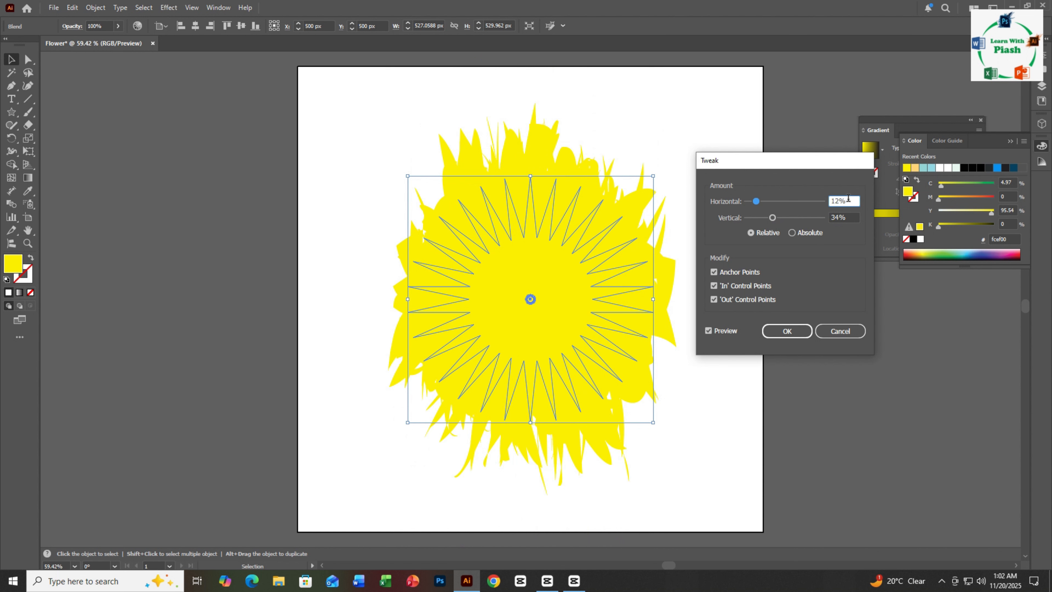
{"action": "key", "text": "Down"}
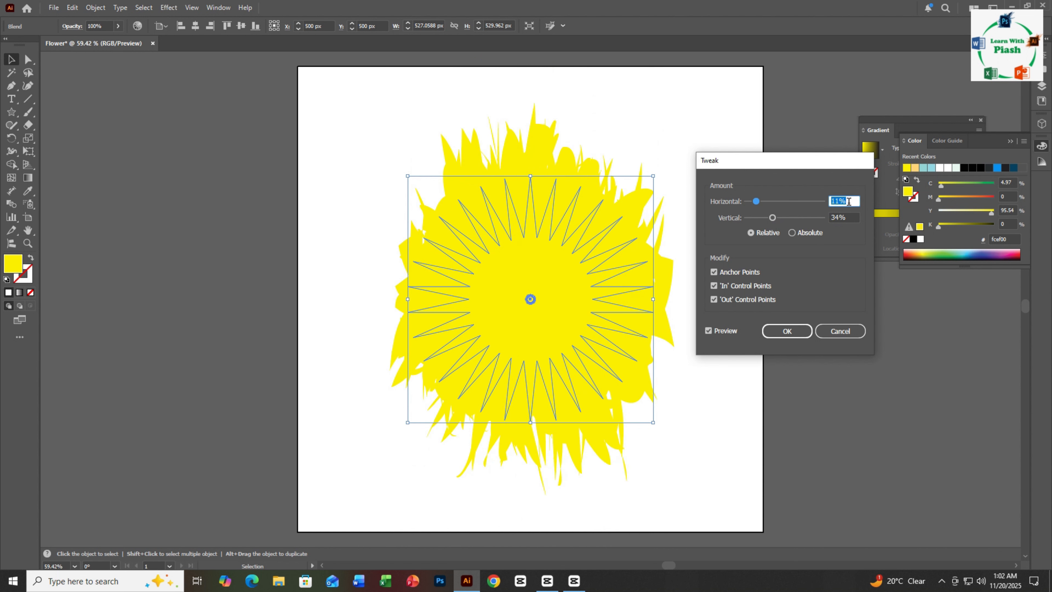
{"action": "key", "text": "Down"}
{"action": "key", "text": "Down"}
{"action": "key", "text": "Down"}
{"action": "key", "text": "Down"}
{"action": "key", "text": "Down"}
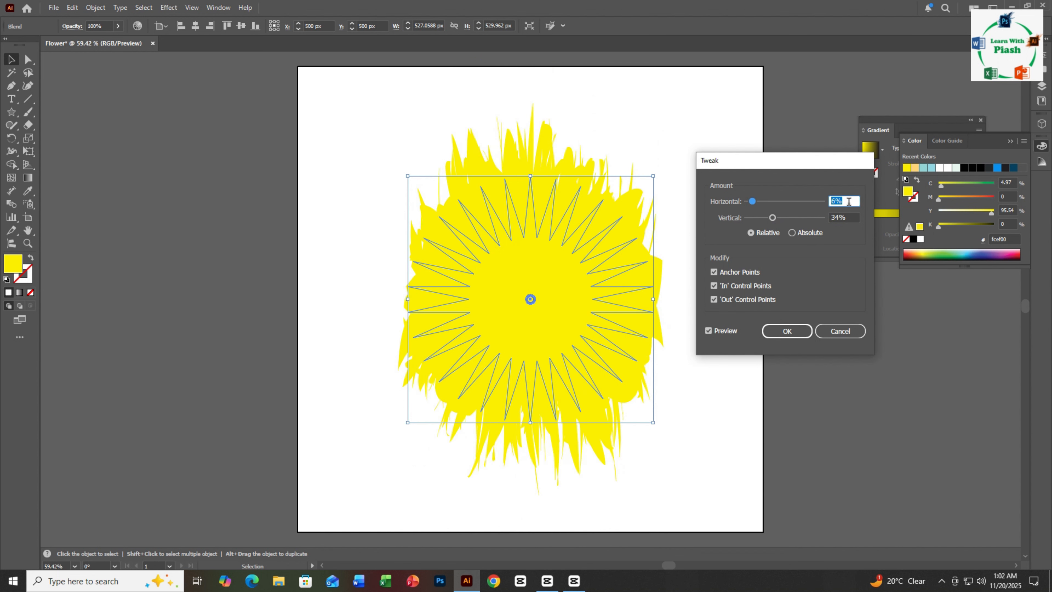
- Set the Tweak amounts to 10% horizontal and 10% vertical, apply the effect and deselect the blend
{"action": "type", "text": "10"}
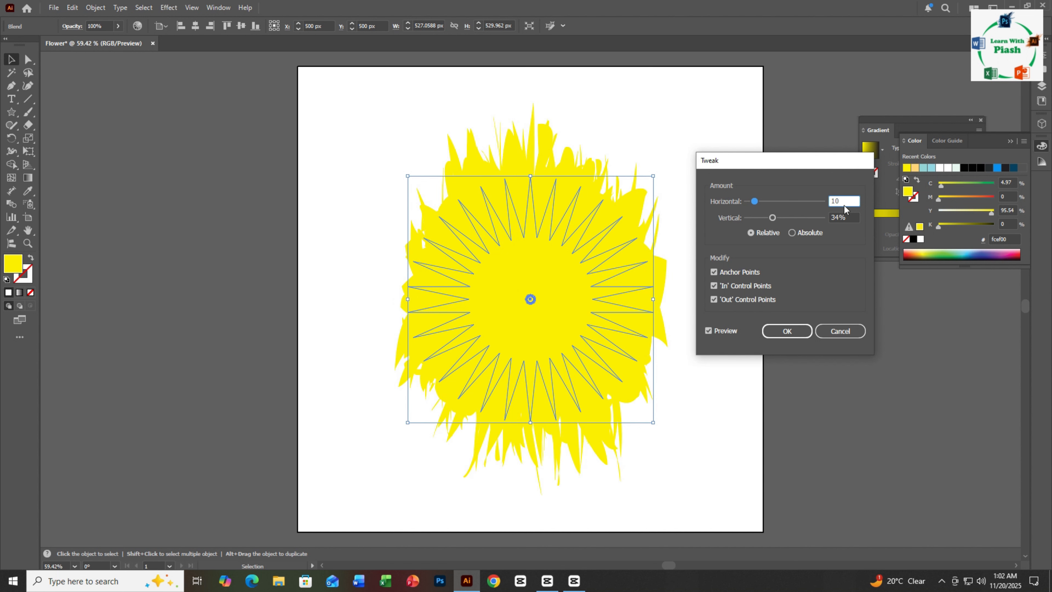
{"action": "left_click", "coordinate": [848, 217]}
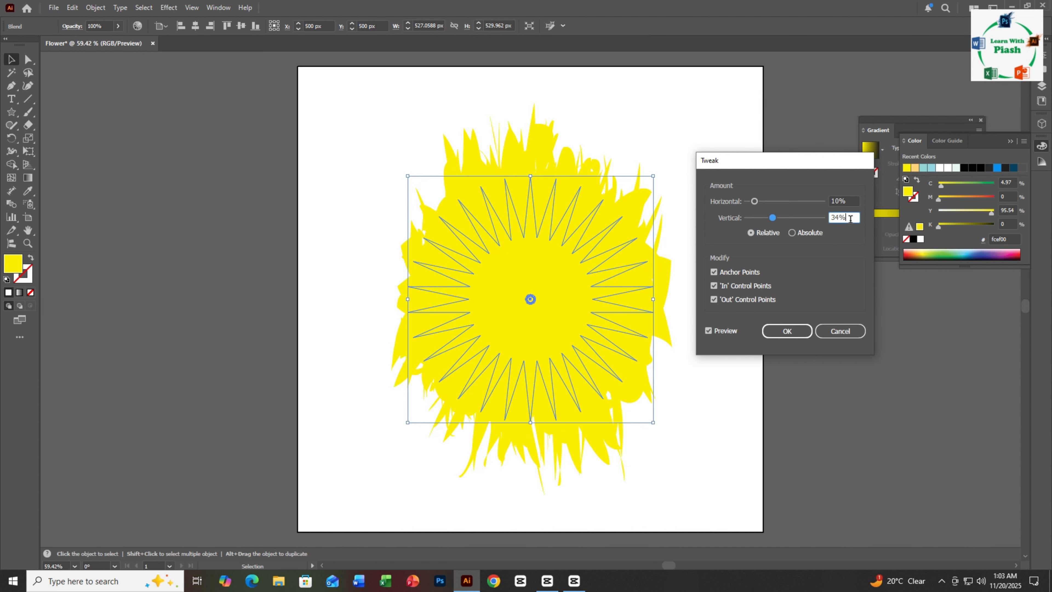
{"action": "double_click", "coordinate": [849, 219]}
{"action": "type", "text": "10"}
{"action": "left_click", "coordinate": [786, 331]}
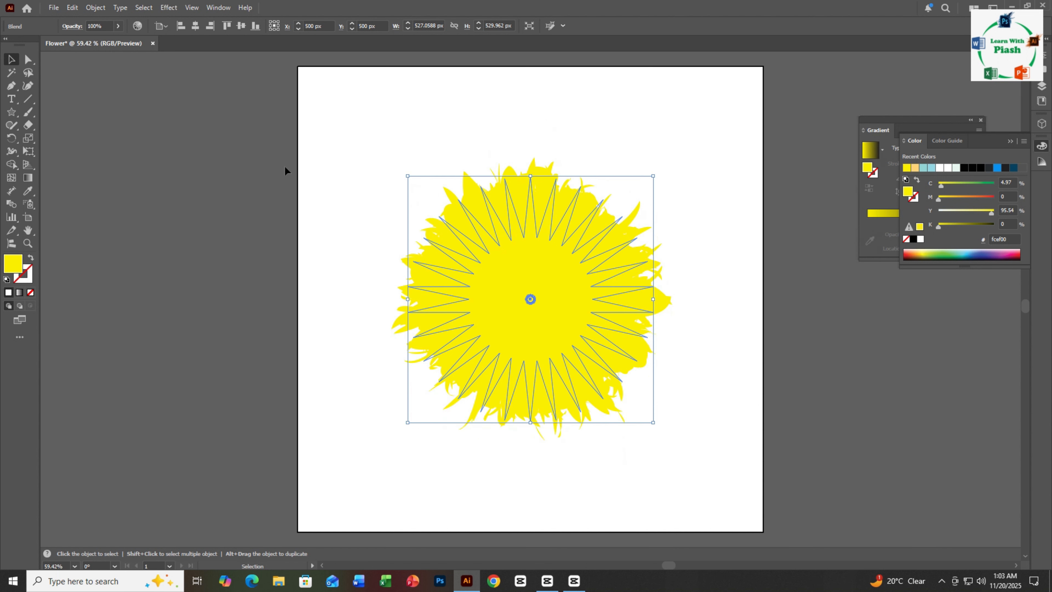
{"action": "left_click", "coordinate": [255, 158]}
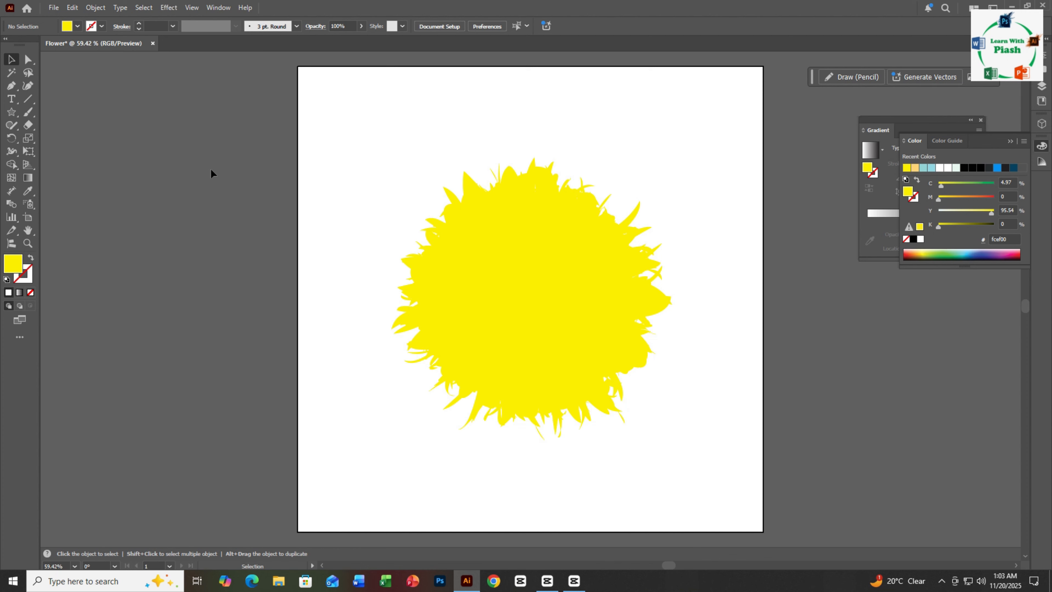
- Draw a yellow circle about 116 px in diameter outside the artboard, near its upper left side
{"action": "key", "text": "l"}
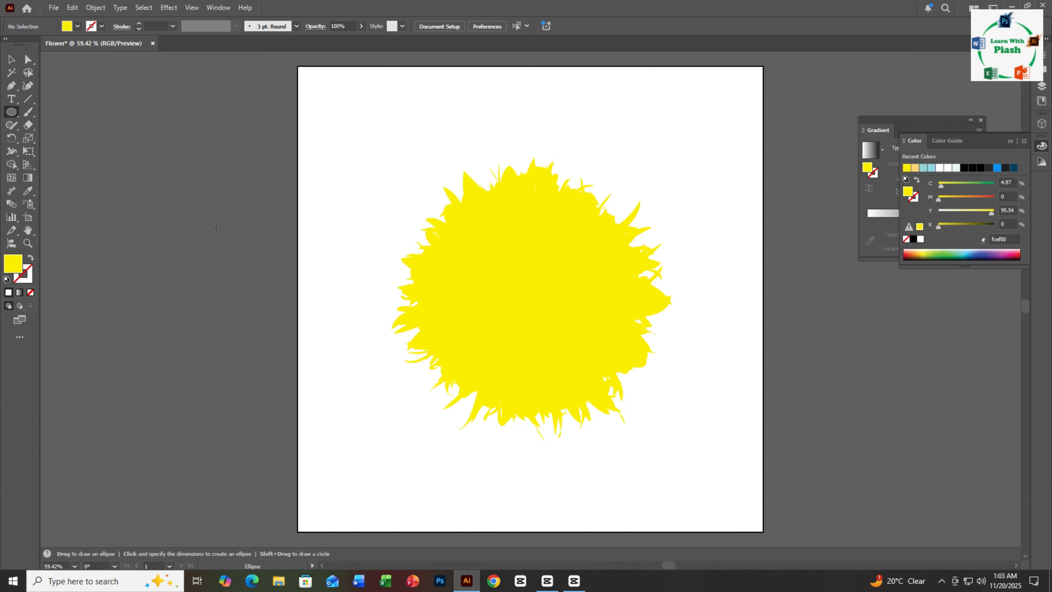
{"action": "left_click_drag", "start_coordinate": [170, 168], "coordinate": [225, 223]}
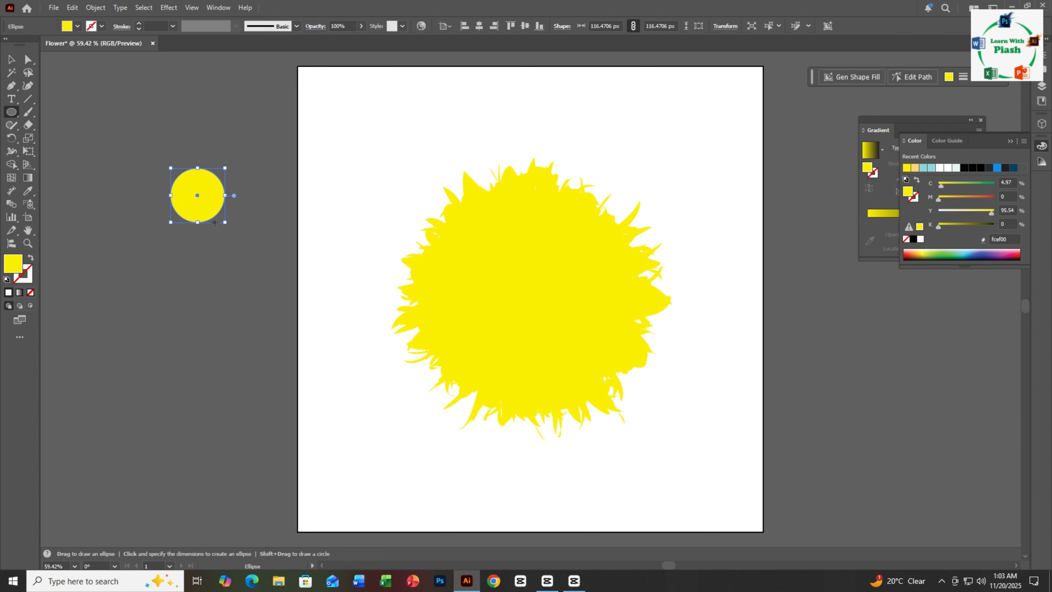
{"action": "left_click", "coordinate": [11, 59]}
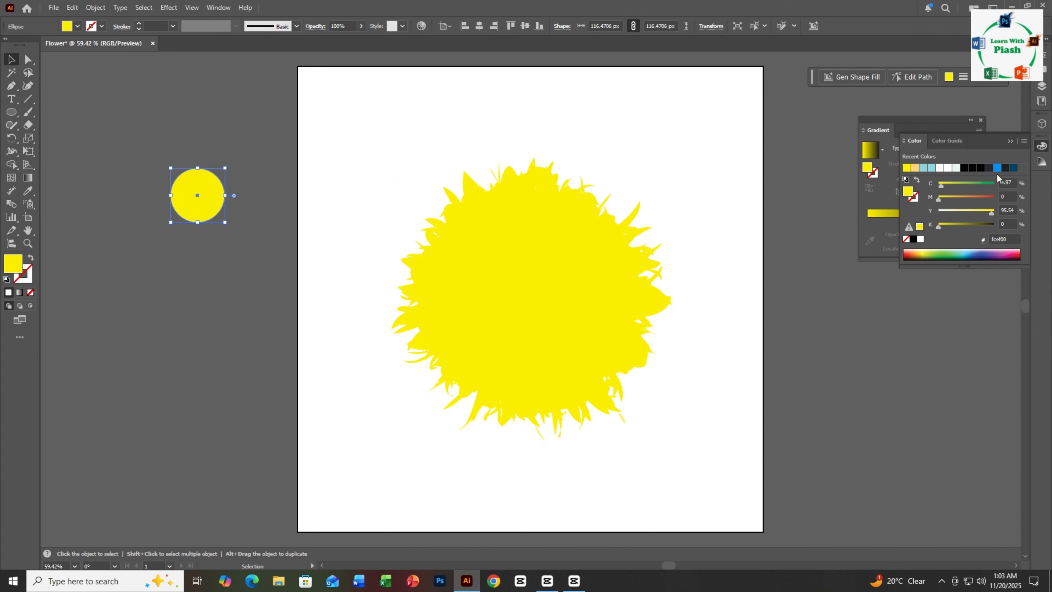
{"action": "left_click_drag", "start_coordinate": [980, 144], "coordinate": [960, 251]}
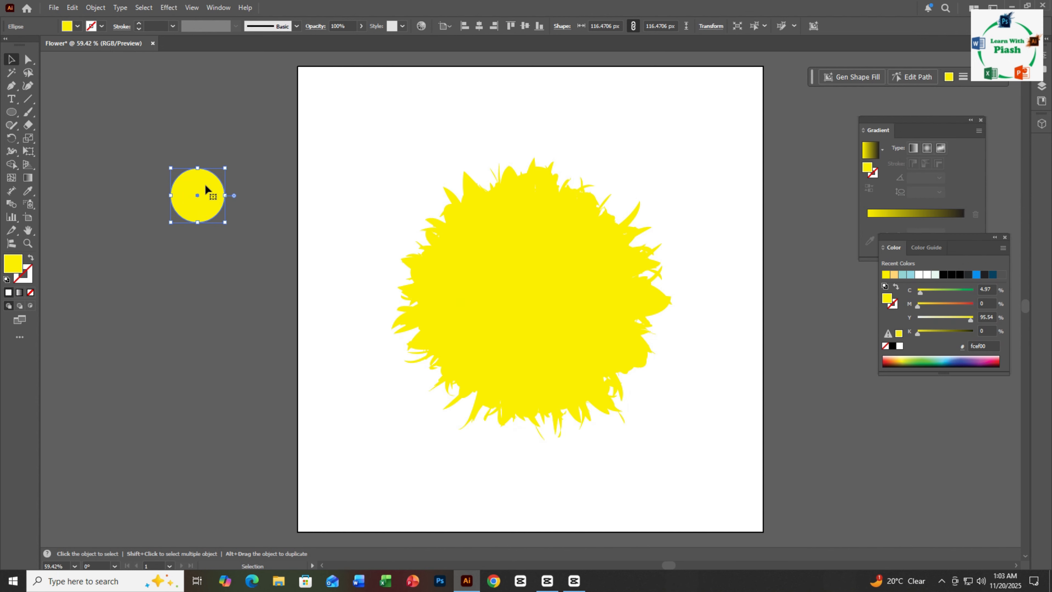
{"action": "left_click_drag", "start_coordinate": [197, 190], "coordinate": [203, 151]}
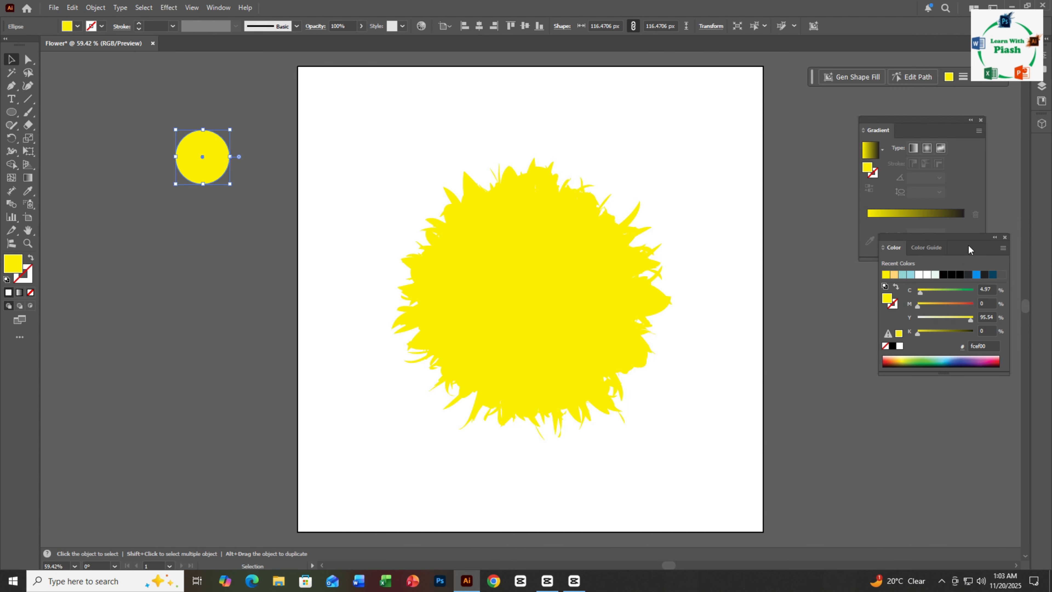
- Fill the circle with the yellow-to-black gradient and set its dark stop to C 0, M 0, Y 0, K 100
{"action": "left_click_drag", "start_coordinate": [963, 243], "coordinate": [962, 284]}
{"action": "left_click", "coordinate": [918, 212]}
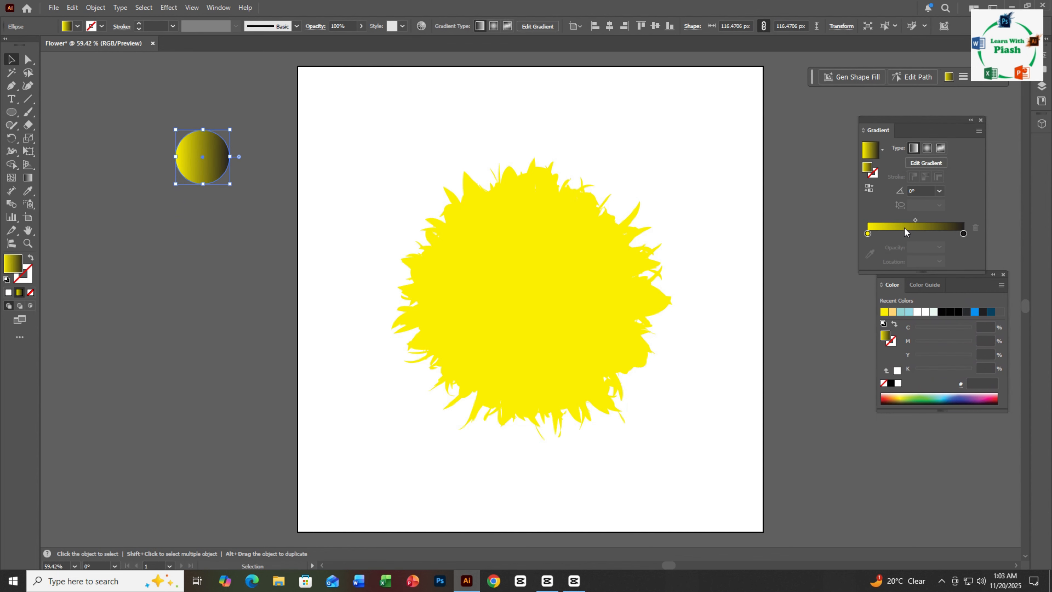
{"action": "left_click", "coordinate": [868, 234]}
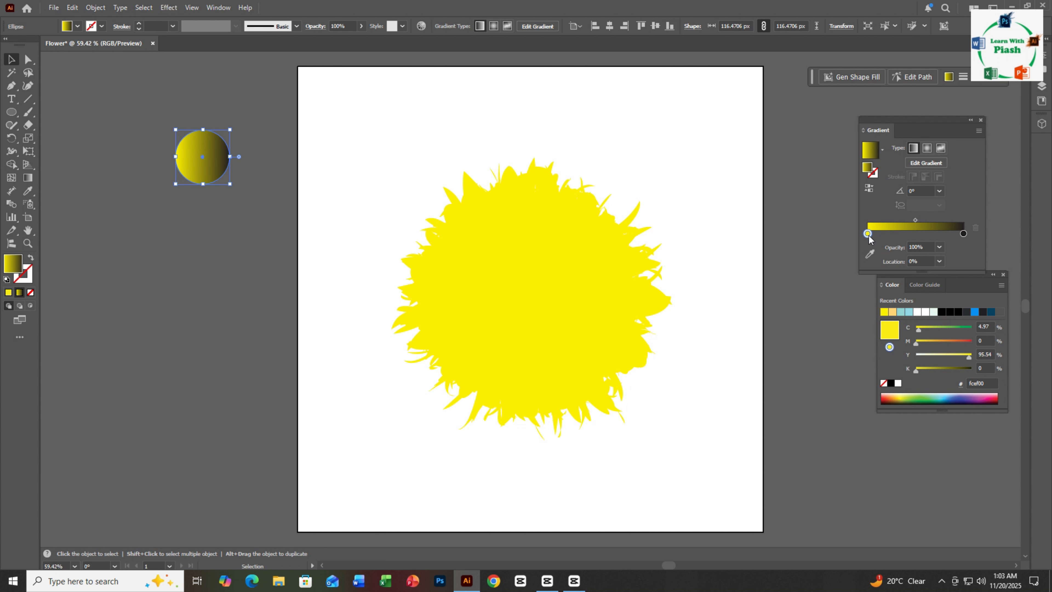
{"action": "left_click", "coordinate": [962, 234]}
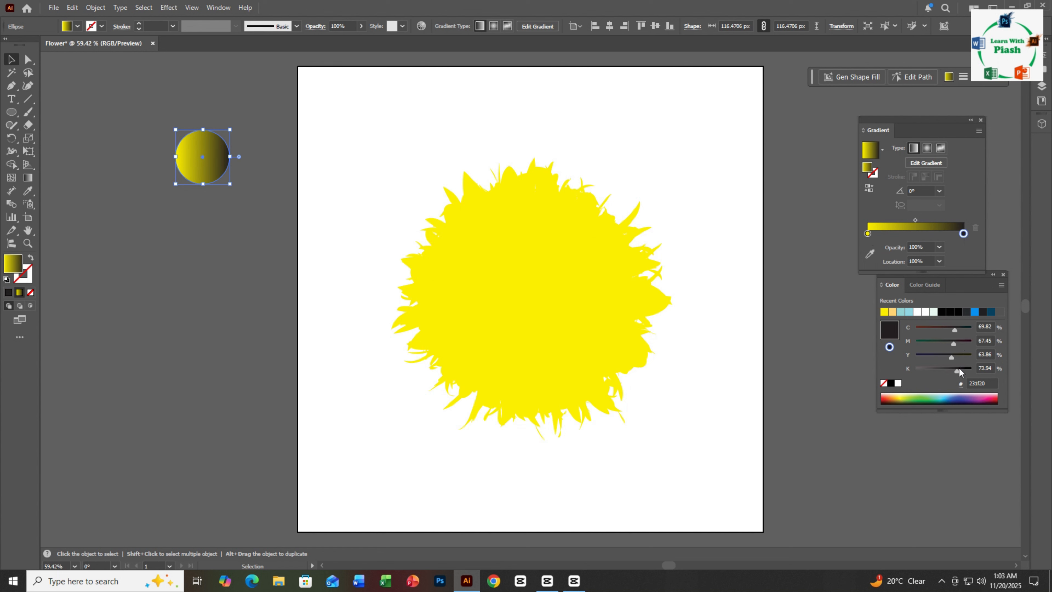
{"action": "left_click_drag", "start_coordinate": [958, 369], "coordinate": [960, 371]}
{"action": "left_click_drag", "start_coordinate": [953, 332], "coordinate": [897, 327]}
{"action": "left_click_drag", "start_coordinate": [957, 342], "coordinate": [982, 375]}
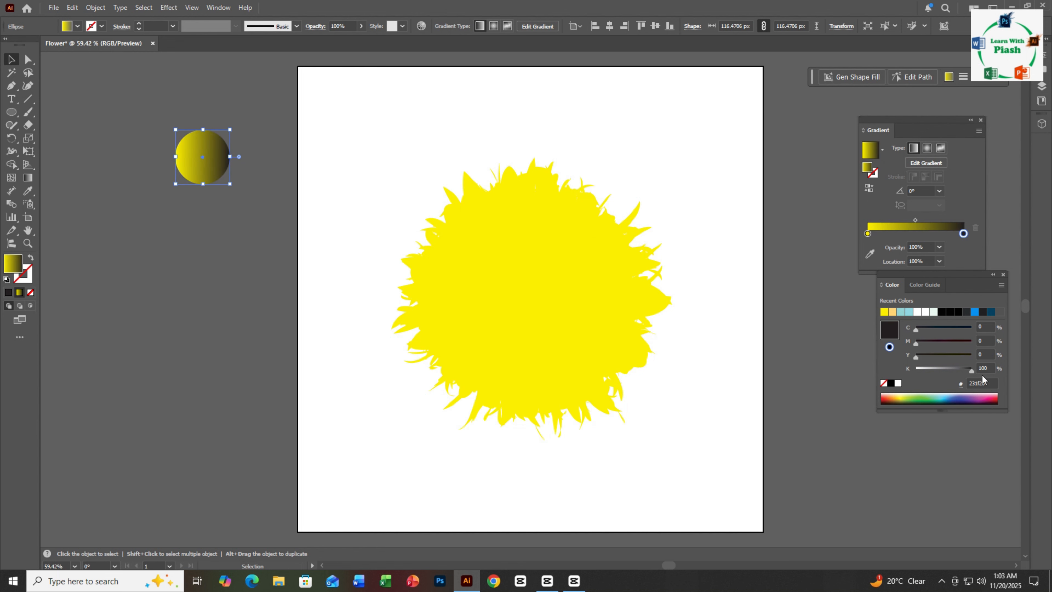
- Make the circle's gradient radial with yellow in the center and shift its midpoint to about 73%
{"action": "left_click", "coordinate": [927, 148]}
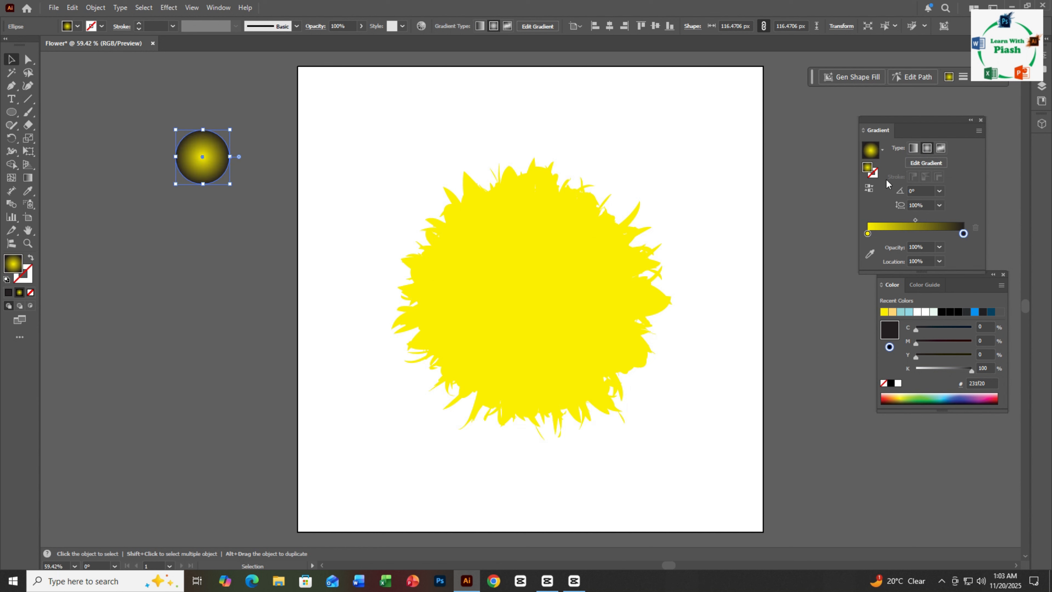
{"action": "left_click", "coordinate": [869, 188]}
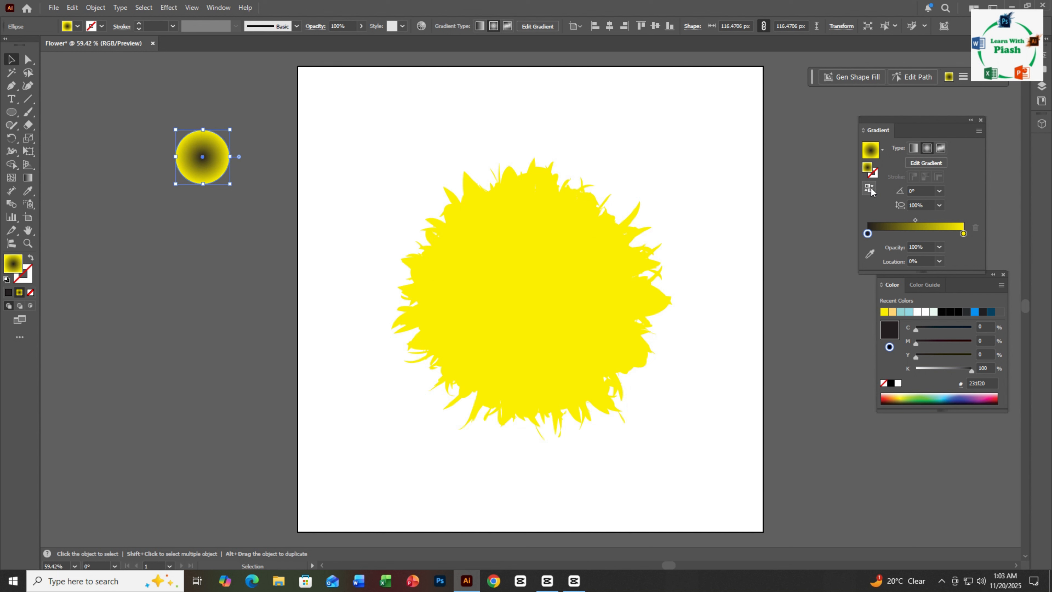
{"action": "left_click", "coordinate": [871, 189]}
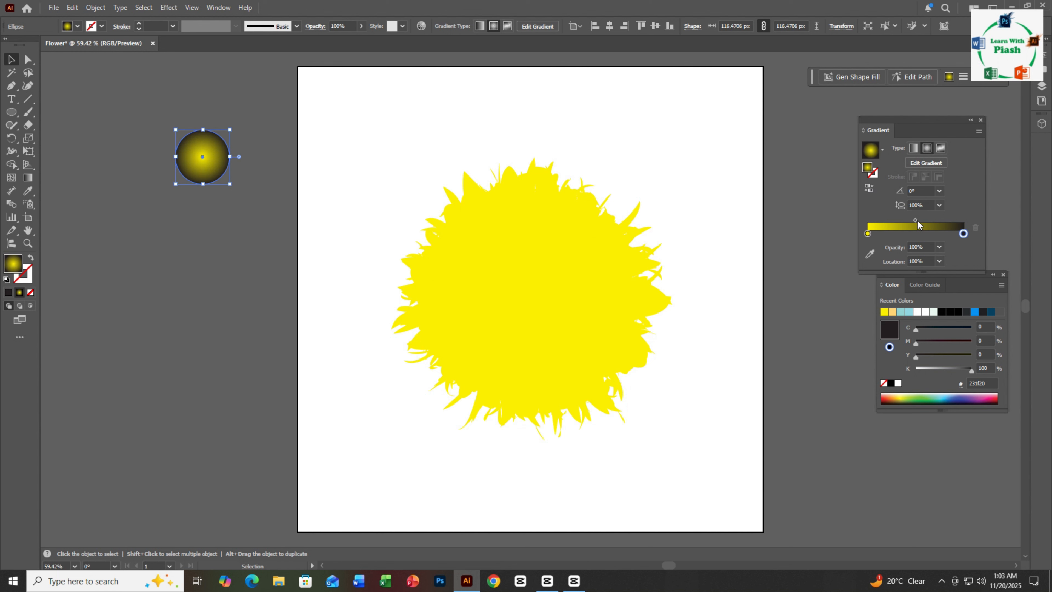
{"action": "left_click_drag", "start_coordinate": [916, 220], "coordinate": [937, 219]}
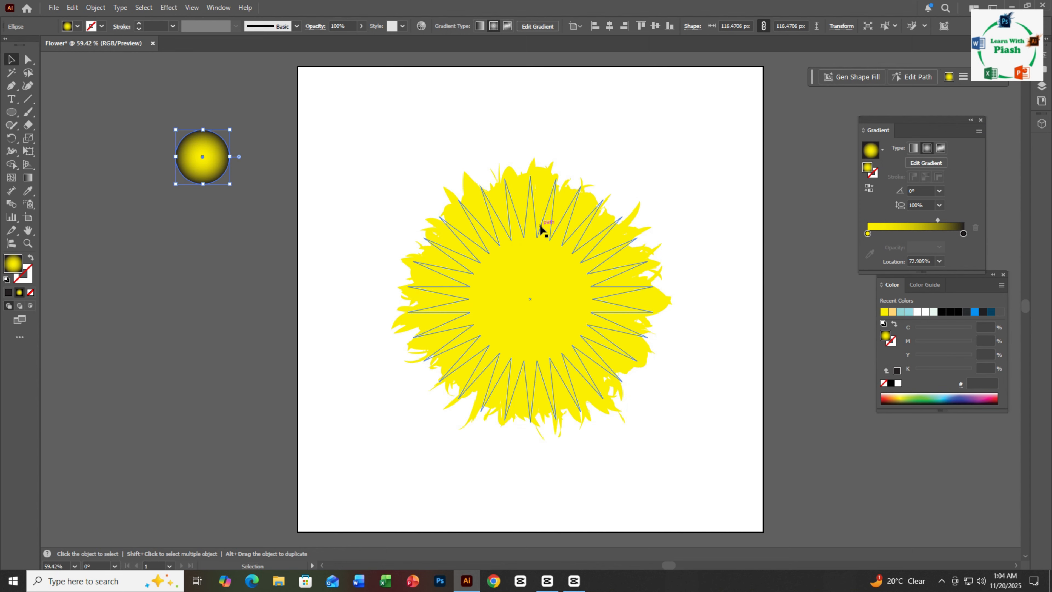
- Select the tweaked star blend and apply the circle's radial gradient to it with the Eyedropper
{"action": "left_click", "coordinate": [540, 241]}
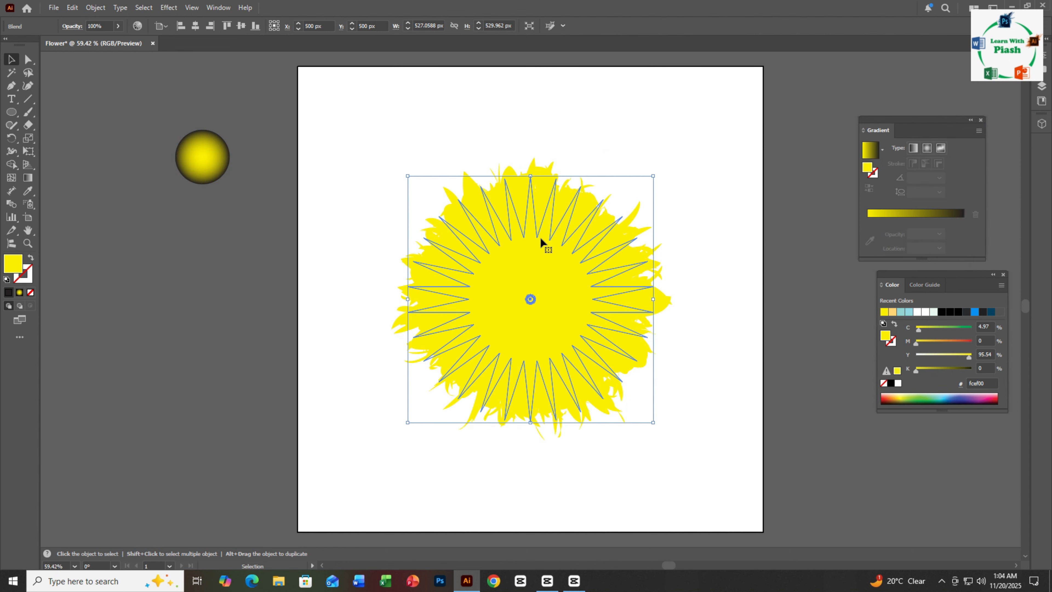
{"action": "key", "text": "i"}
{"action": "left_click", "coordinate": [212, 152]}
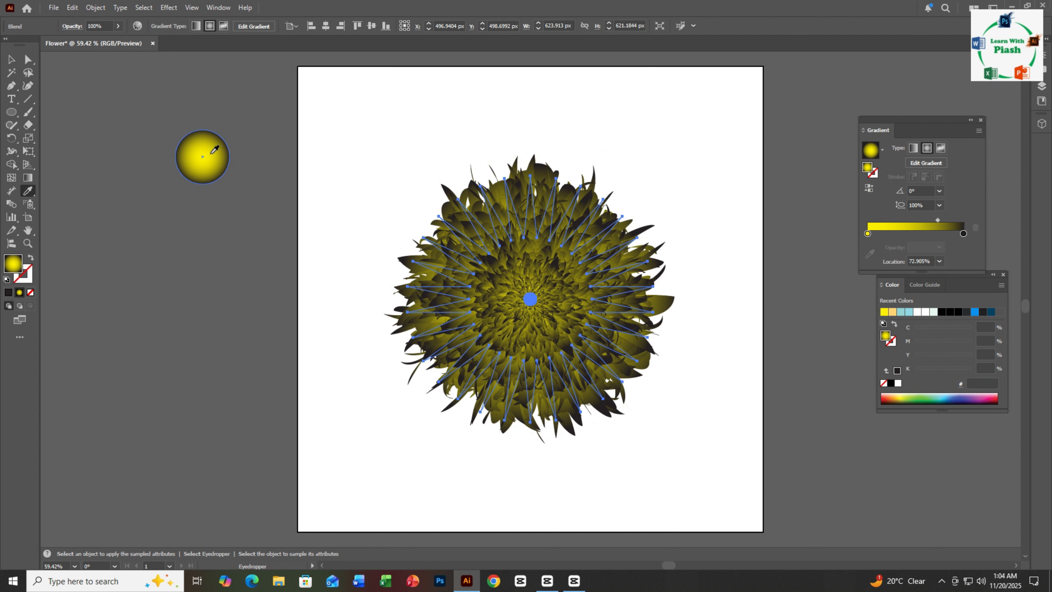
- Reverse the flower's gradient, move its midpoint to about 49% and deselect the flower
{"action": "left_click", "coordinate": [870, 188]}
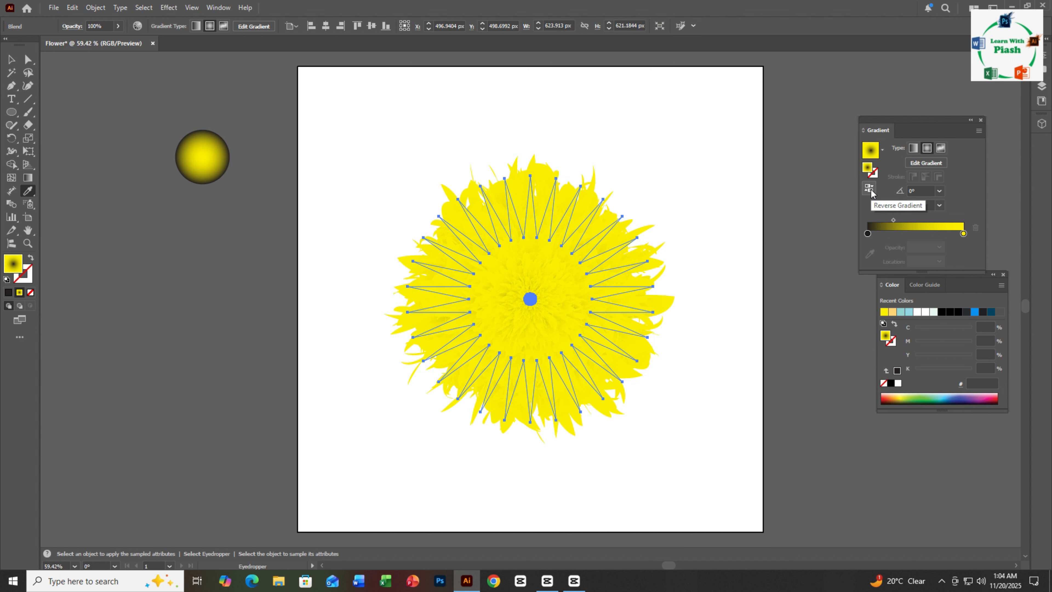
{"action": "left_click_drag", "start_coordinate": [893, 221], "coordinate": [916, 217]}
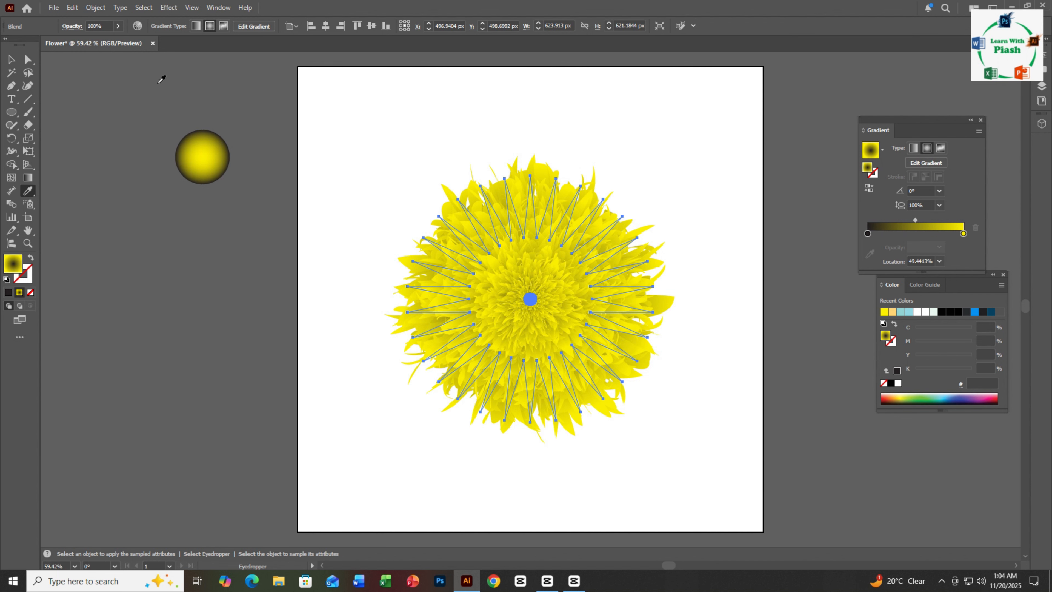
{"action": "left_click", "coordinate": [11, 60]}
{"action": "left_click", "coordinate": [382, 112]}
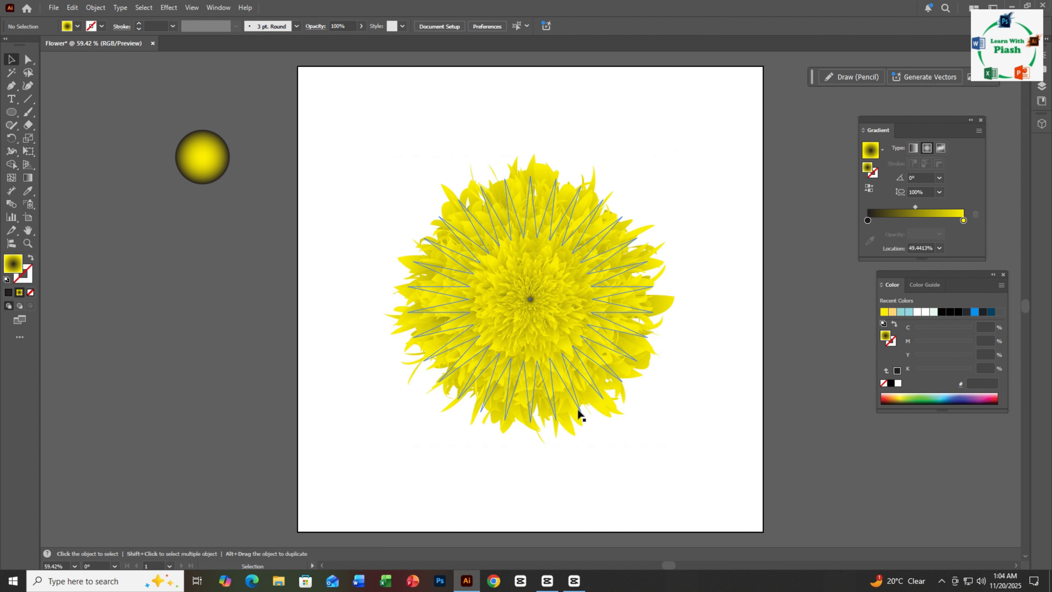
- Enlarge the flower slightly and proportionally about its center, then deselect it
{"action": "left_click", "coordinate": [701, 331], "text": "ctrl"}
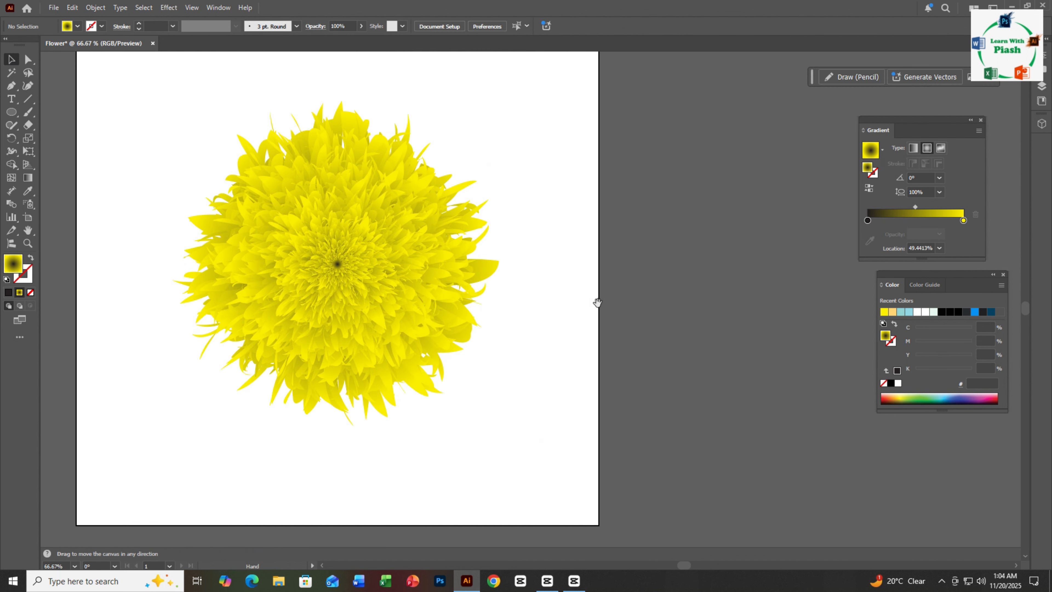
{"action": "left_click_drag", "start_coordinate": [598, 303], "coordinate": [753, 346]}
{"action": "left_click", "coordinate": [695, 331], "text": "ctrl+alt"}
{"action": "left_click_drag", "start_coordinate": [575, 302], "coordinate": [693, 318]}
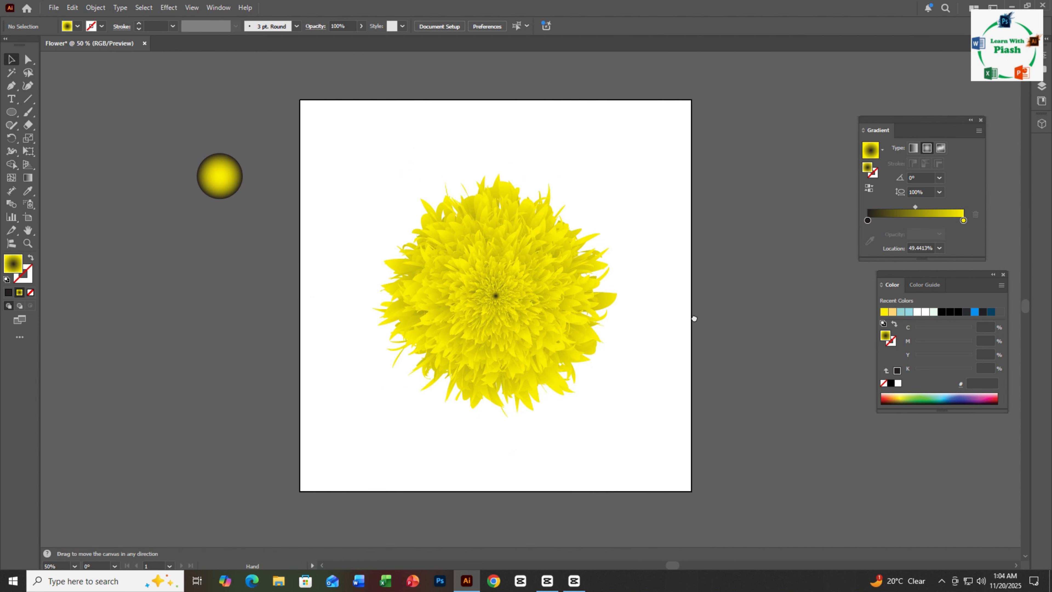
{"action": "left_click", "coordinate": [526, 299]}
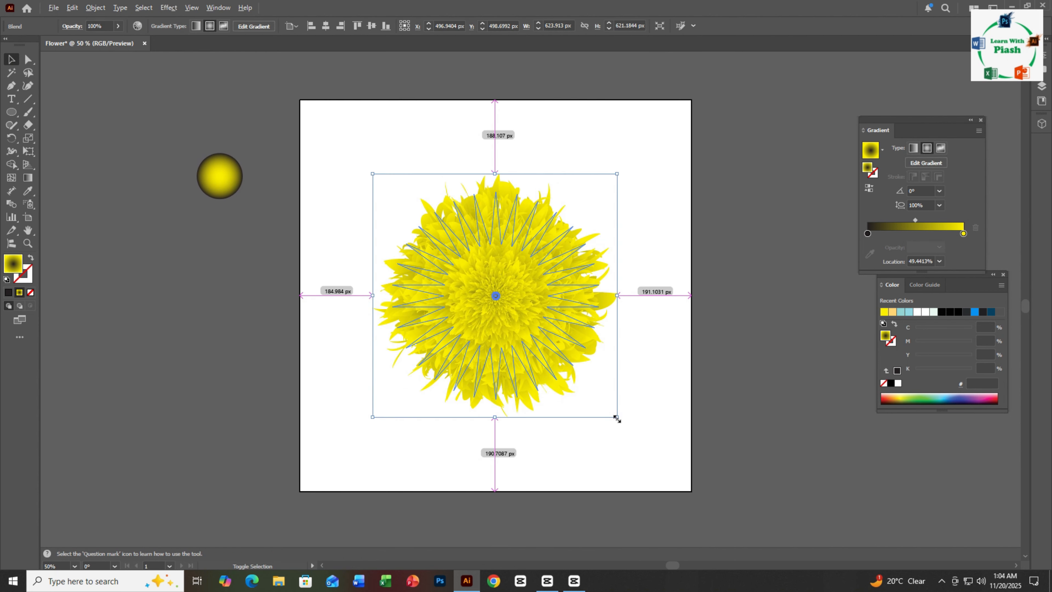
{"action": "left_click_drag", "start_coordinate": [617, 417], "coordinate": [654, 430]}
{"action": "left_click", "coordinate": [690, 396]}
{"action": "left_click", "coordinate": [652, 347], "text": "ctrl"}
{"action": "left_click_drag", "start_coordinate": [573, 312], "coordinate": [702, 339]}
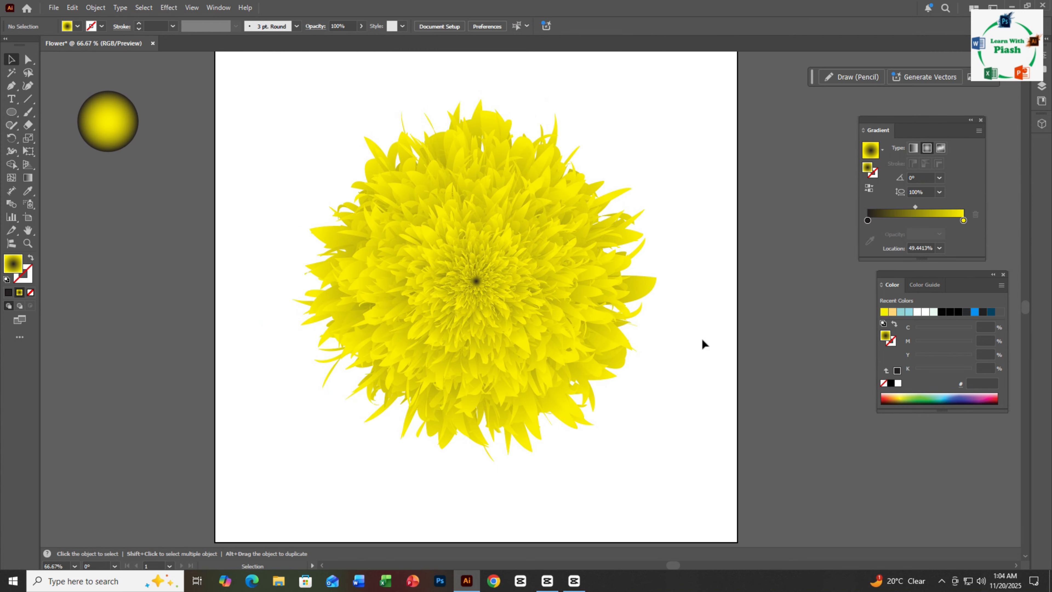
{"action": "left_click", "coordinate": [678, 300], "text": "ctrl"}
{"action": "left_click_drag", "start_coordinate": [652, 280], "coordinate": [735, 286]}
{"action": "left_click", "coordinate": [708, 297], "text": "ctrl+alt"}
{"action": "left_click_drag", "start_coordinate": [597, 293], "coordinate": [719, 294]}
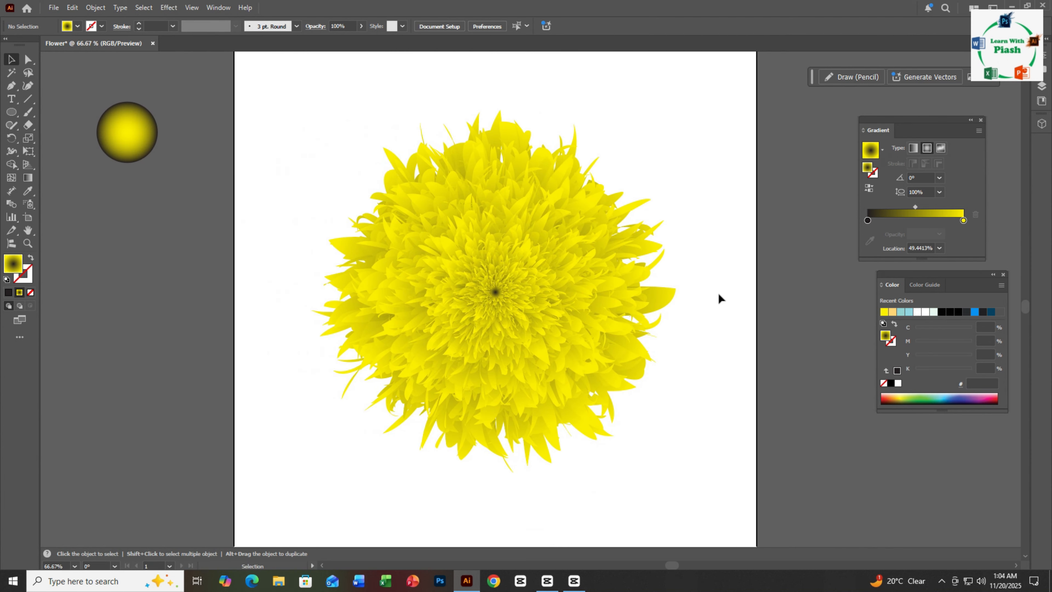